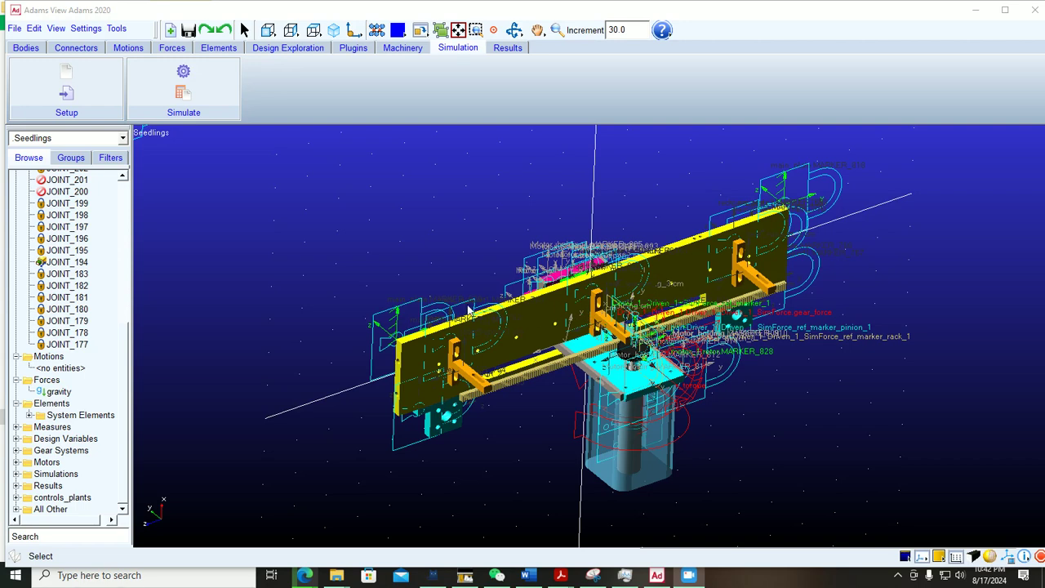
Show the rack-and-pinion model in front view, then rotate it slightly with Dynamic Rotate
key(shift+f)
click(513, 29)
drag(525, 257, 563, 330)
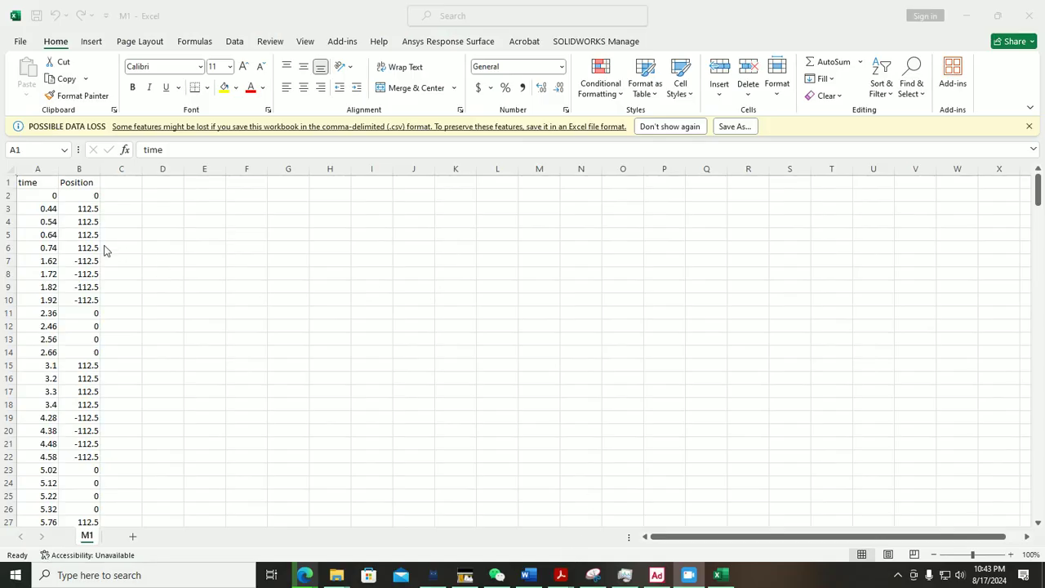
Select the time and Position values (A2:B278) on the M1 sheet
scroll(82, 245, down, 12)
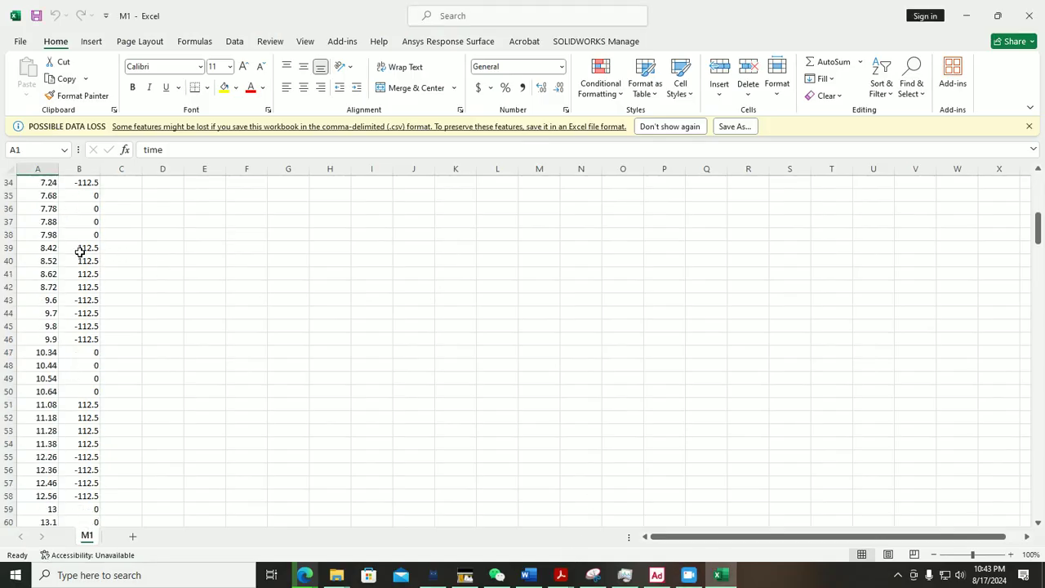
scroll(80, 254, up, 12)
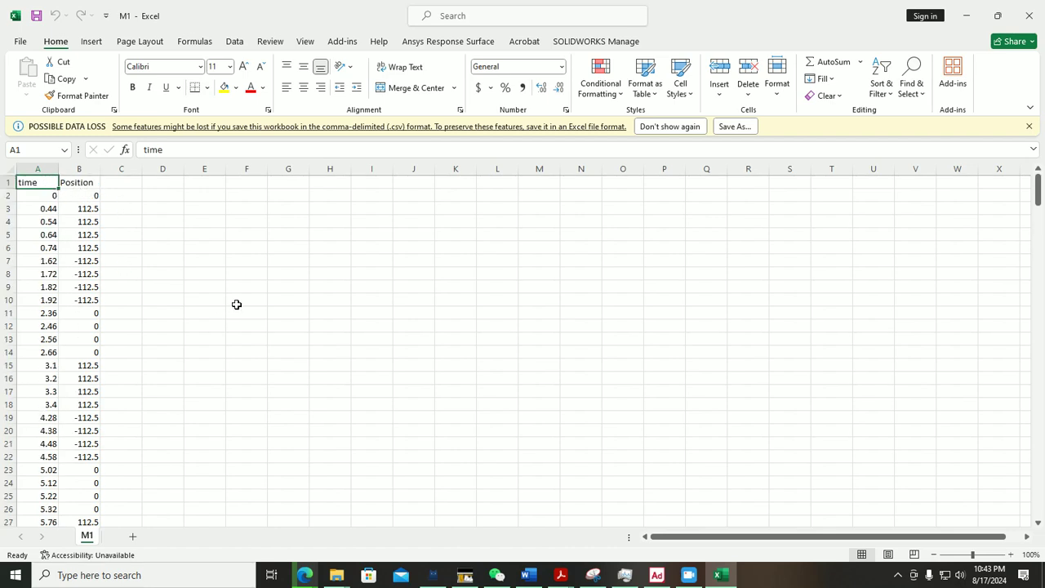
click(33, 199)
drag(33, 197, 83, 224)
key(ctrl+a)
click(44, 181)
click(75, 181)
key(ctrl+a)
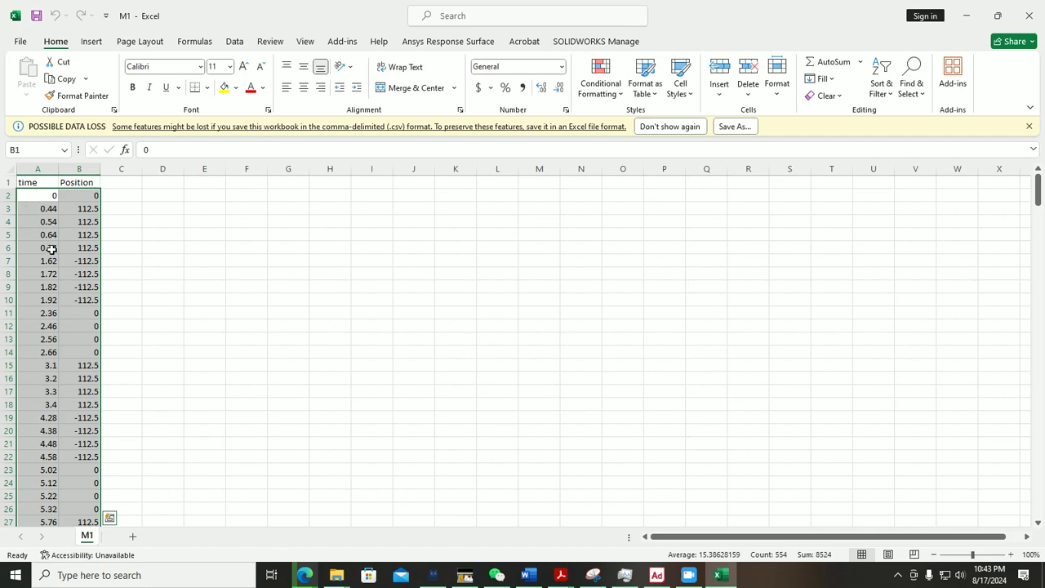
Copy the selected values, minimize Excel and switch back to Adams View
right_click(43, 195)
click(80, 219)
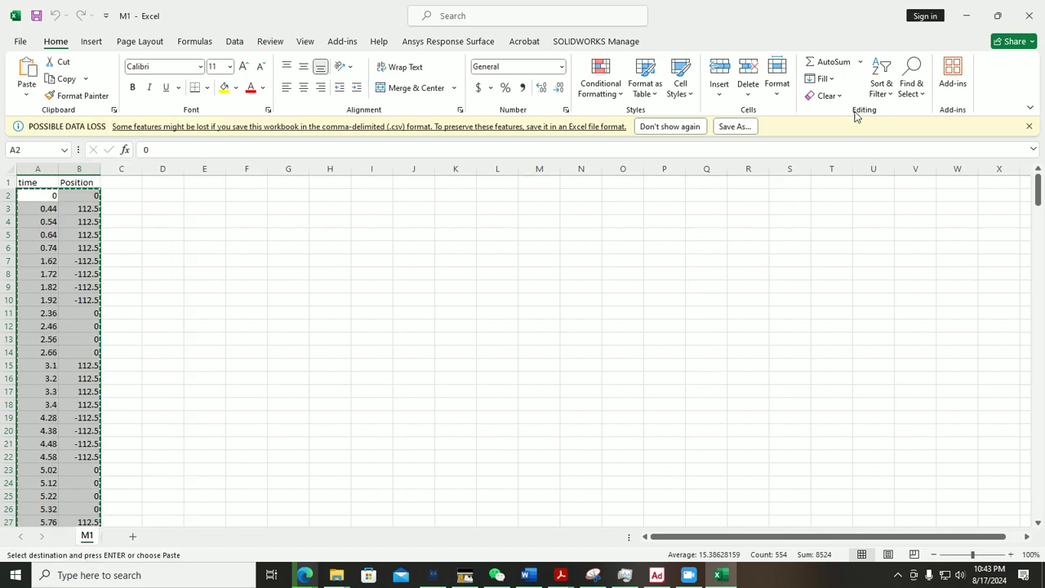
click(966, 15)
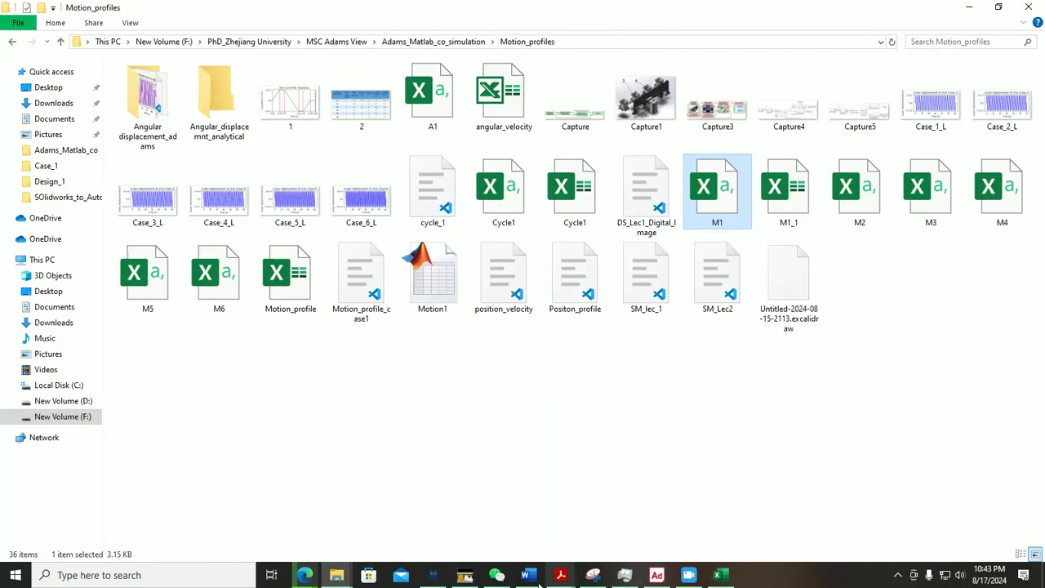
click(656, 574)
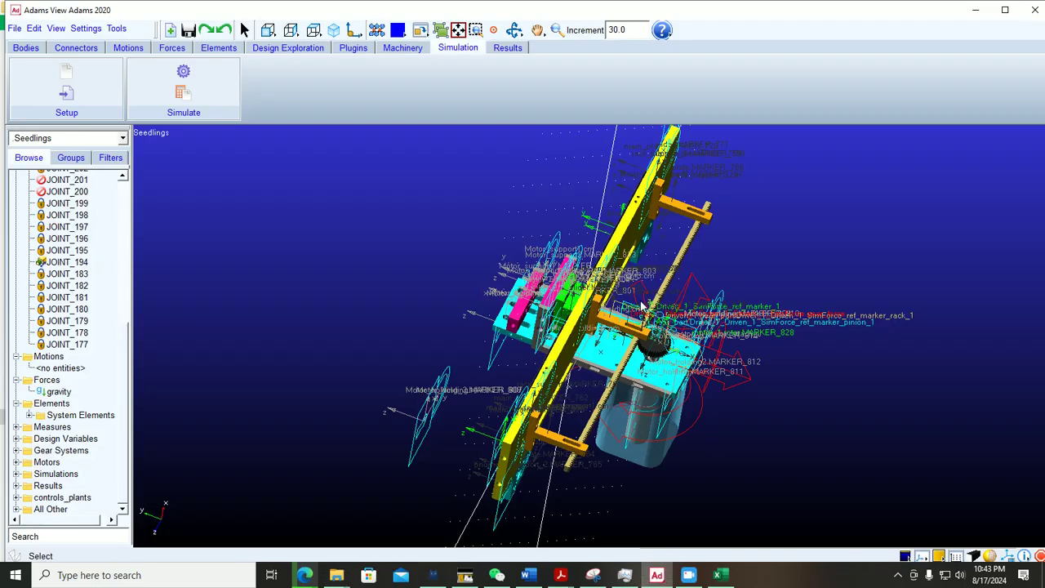
Zoom in and add a translational joint motion, MOTION_1, on JOINT_194
click(557, 30)
drag(539, 392, 536, 327)
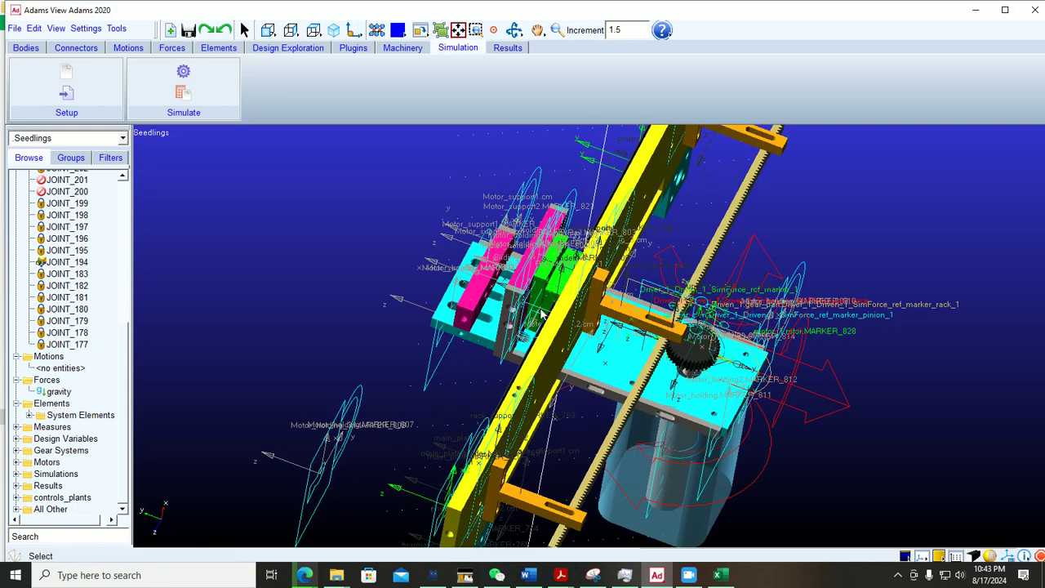
click(128, 48)
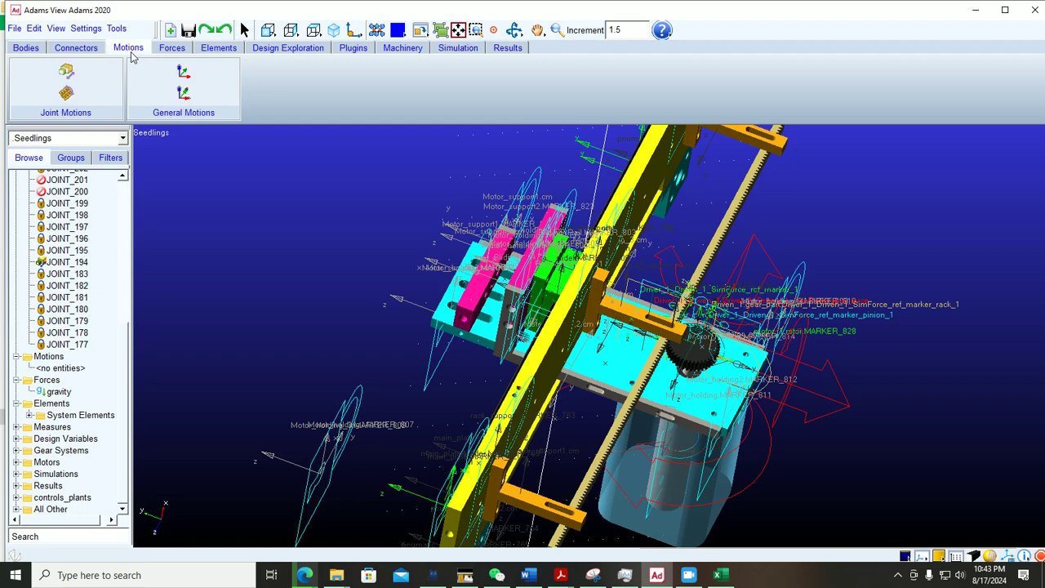
click(80, 80)
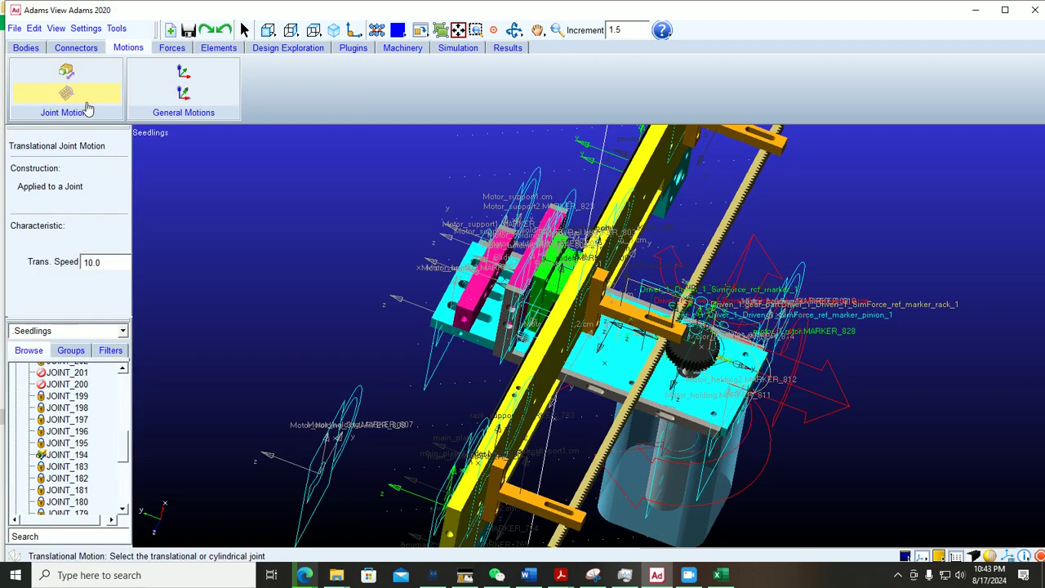
click(543, 315)
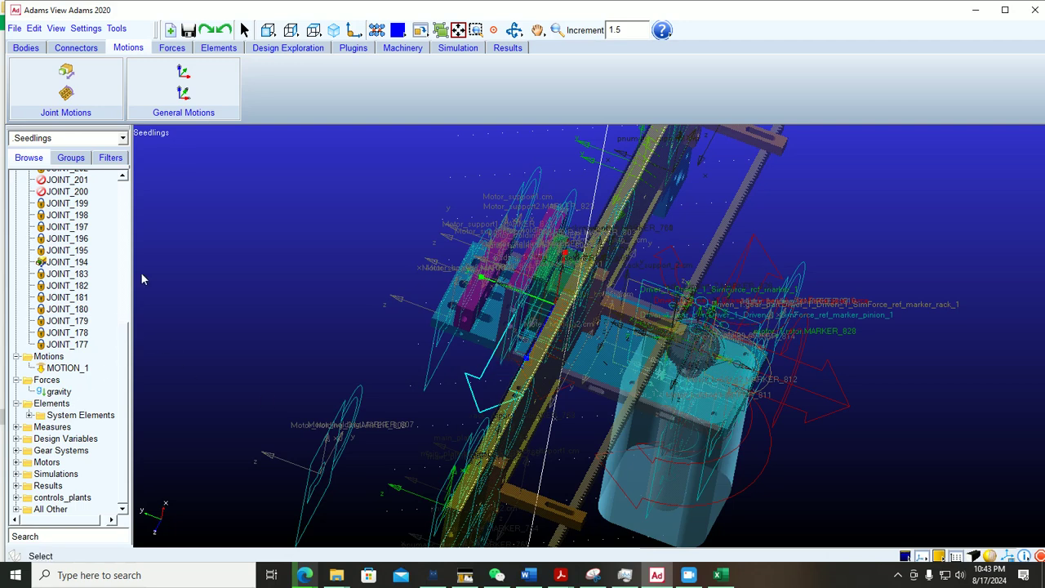
click(217, 48)
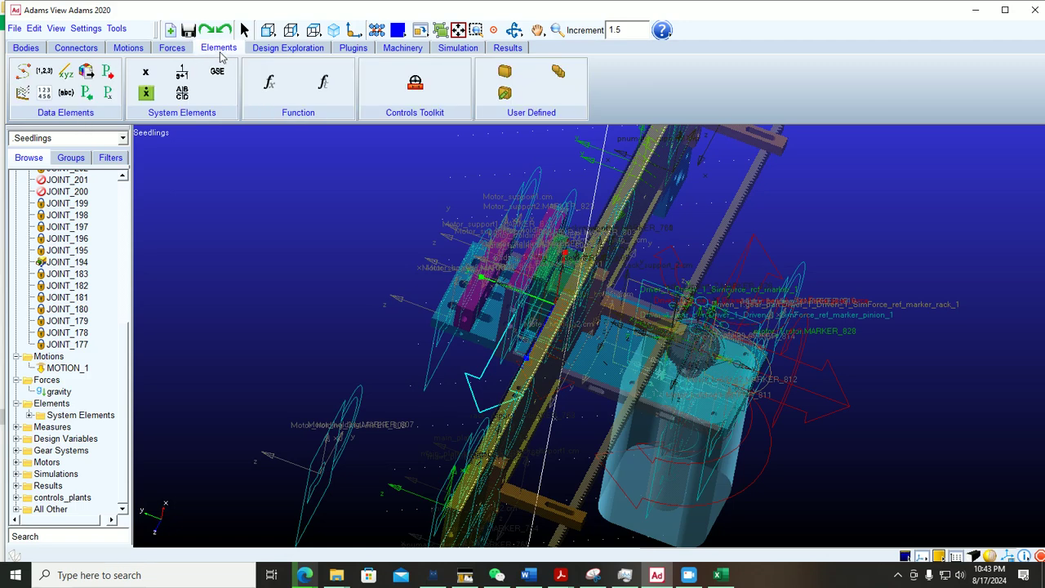
Create SPLINE_2 by pasting the Excel time/Position data into the spline table, accepting both warnings
click(24, 76)
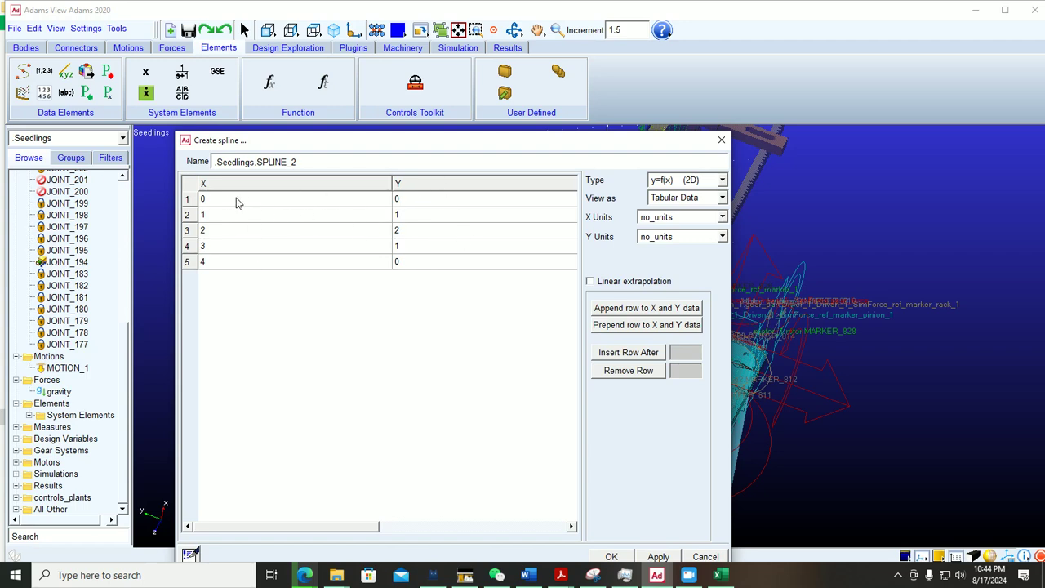
drag(245, 202, 435, 271)
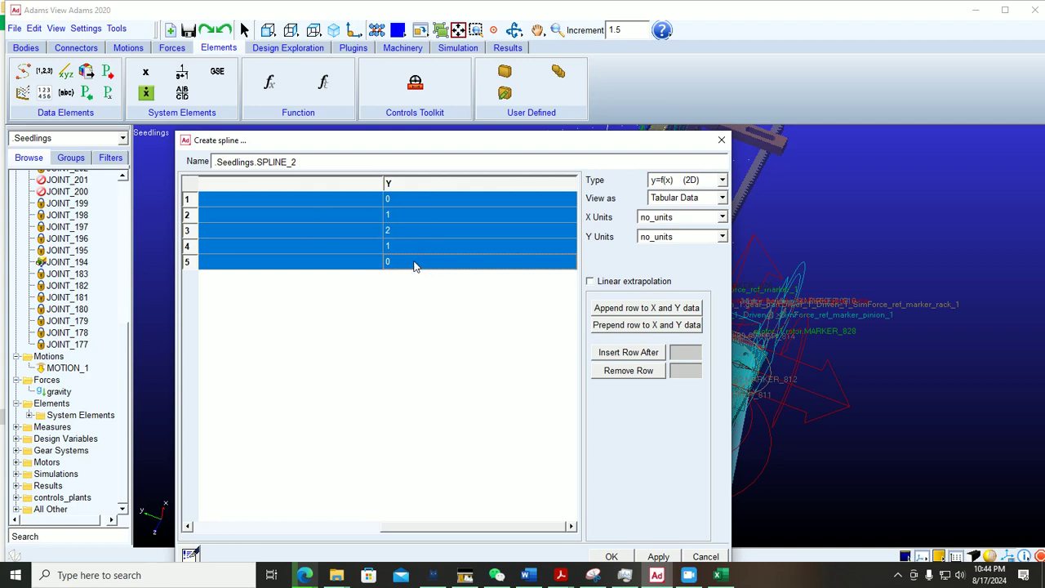
right_click(413, 265)
click(434, 284)
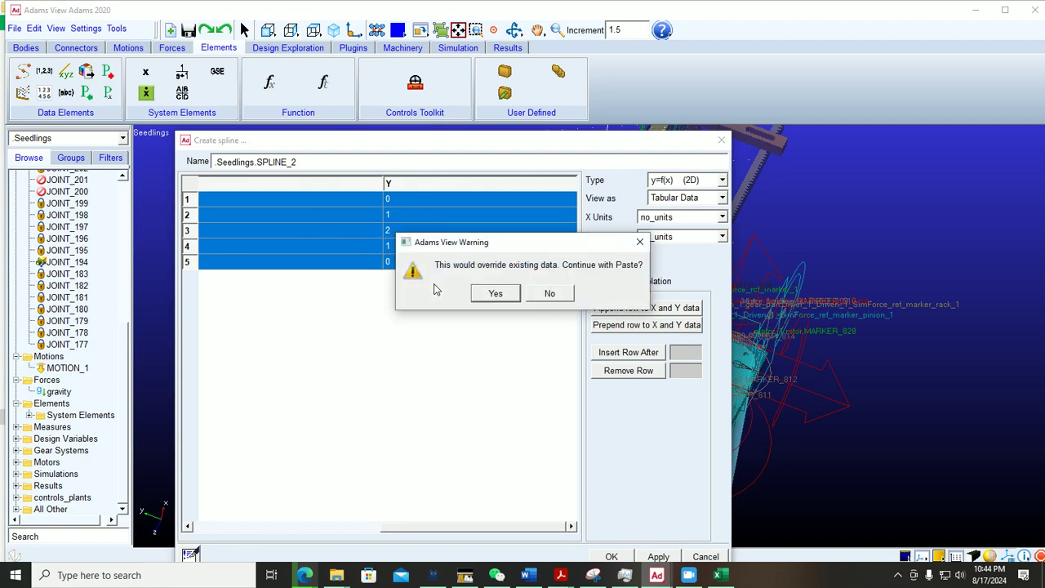
click(495, 294)
click(494, 294)
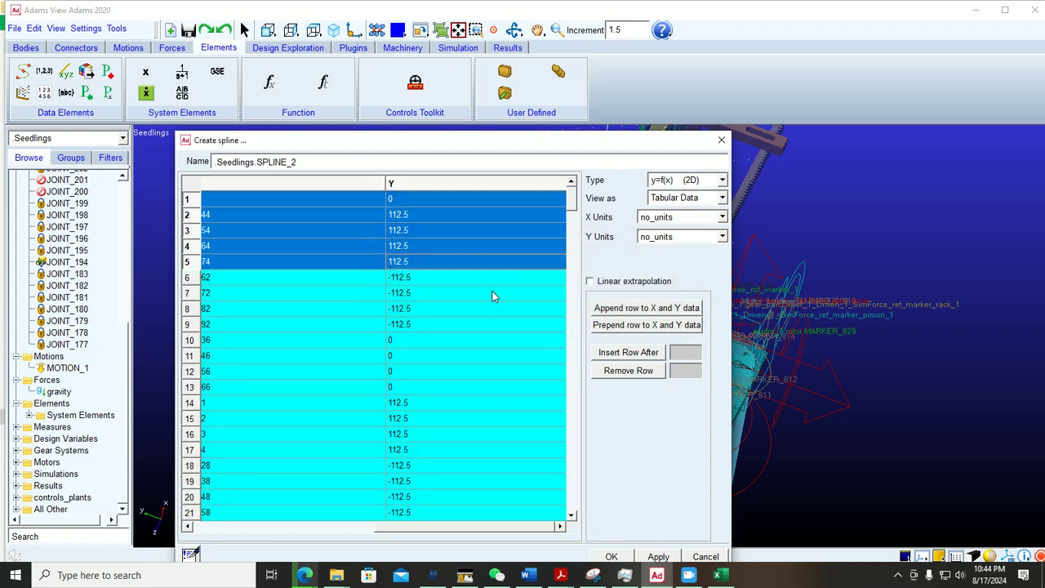
scroll(575, 210, down, 2)
mouse_move(575, 211)
mouse_down()
mouse_move(574, 514)
mouse_move(574, 200)
mouse_up()
drag(245, 200, 245, 269)
drag(560, 148, 516, 74)
click(566, 478)
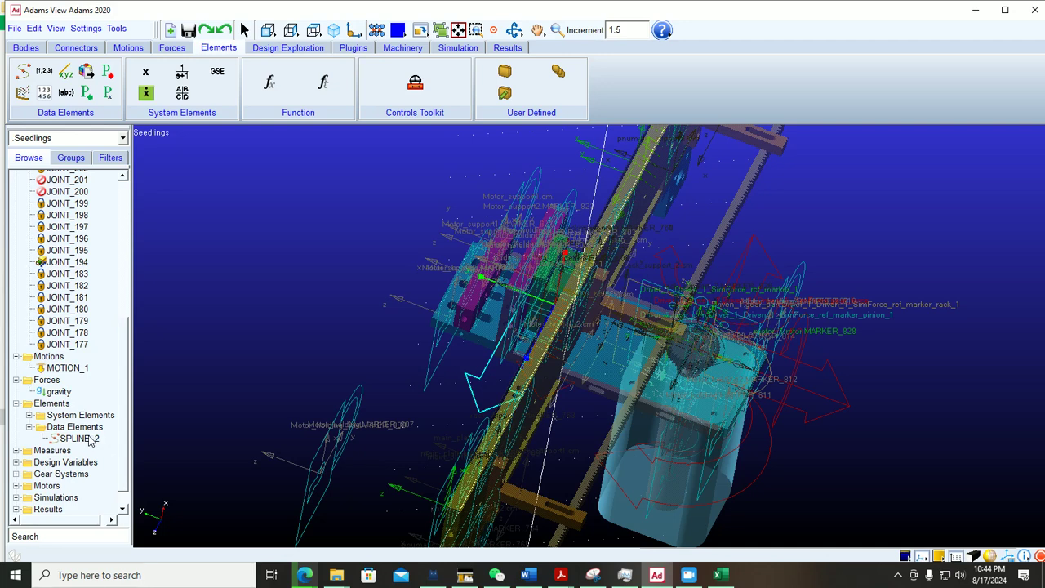
Open MOTION_1's function editor and delete the old 10.0 * time expression
click(68, 368)
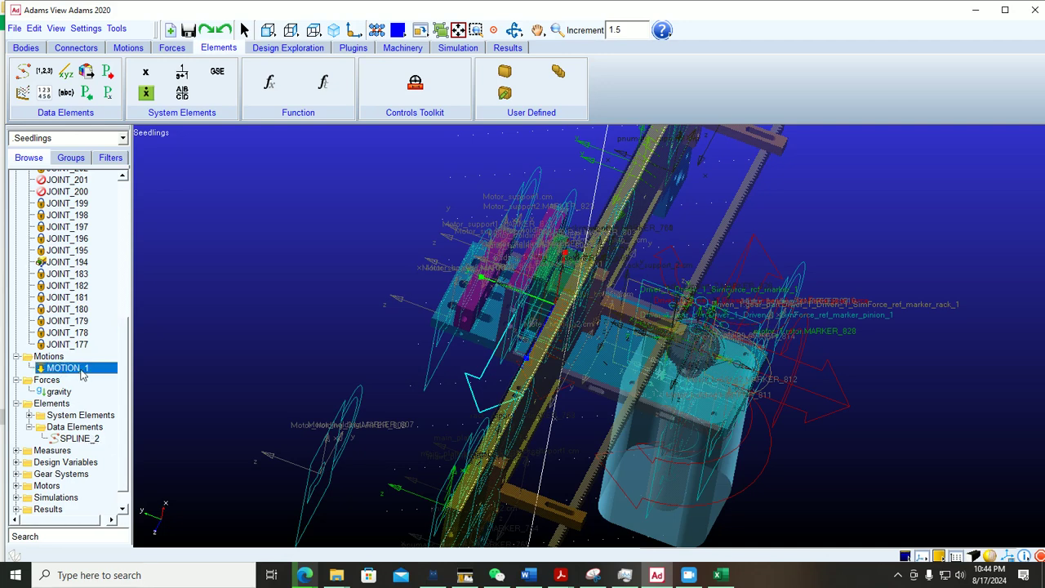
right_click(80, 373)
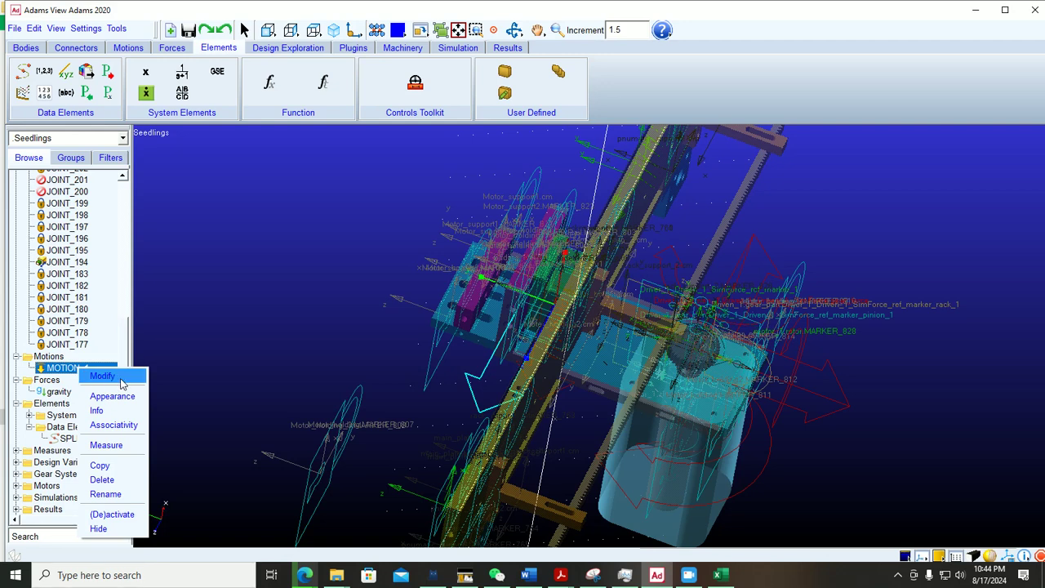
click(120, 379)
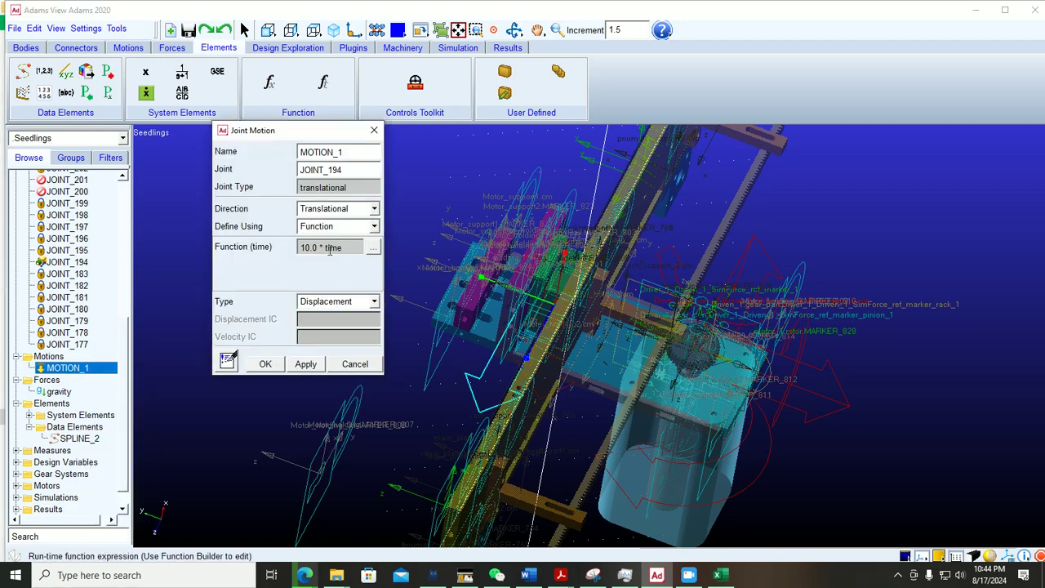
click(372, 248)
drag(234, 109, 125, 110)
key(Delete)
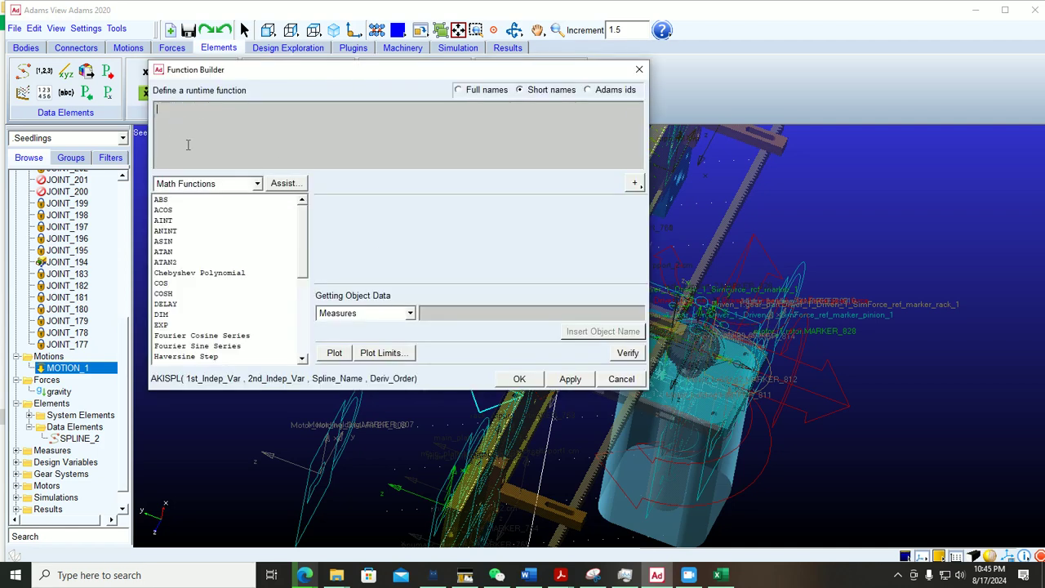
Set the displacement function to AKISPL(time,0,SPLINE_2,0) and confirm the motion
click(257, 185)
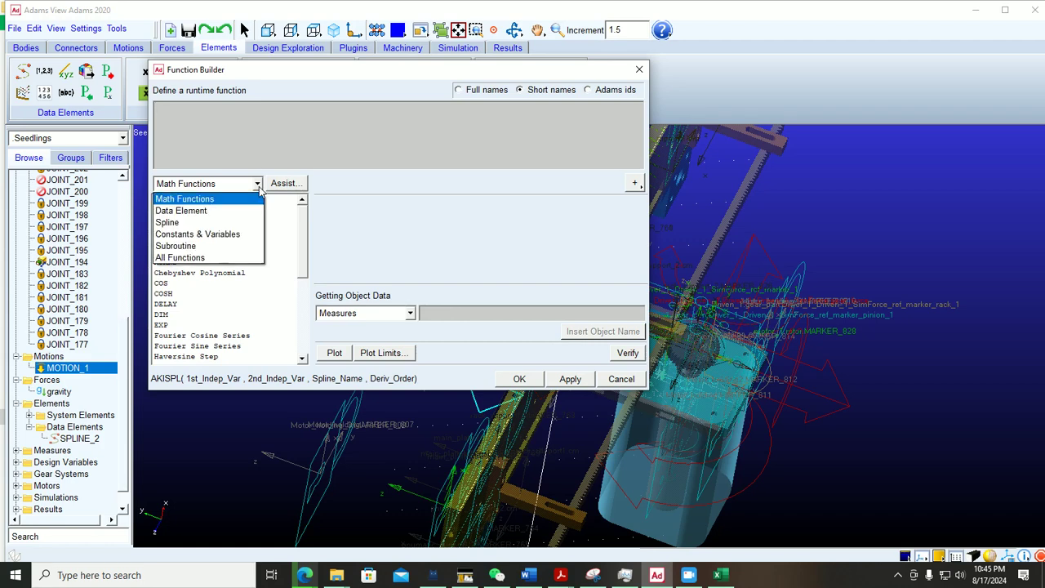
click(187, 222)
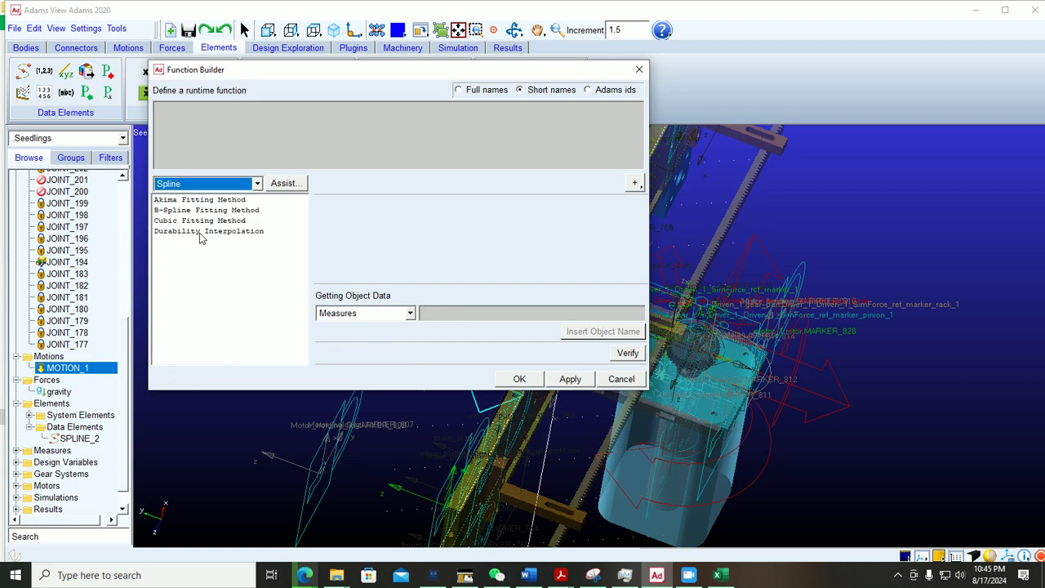
click(200, 201)
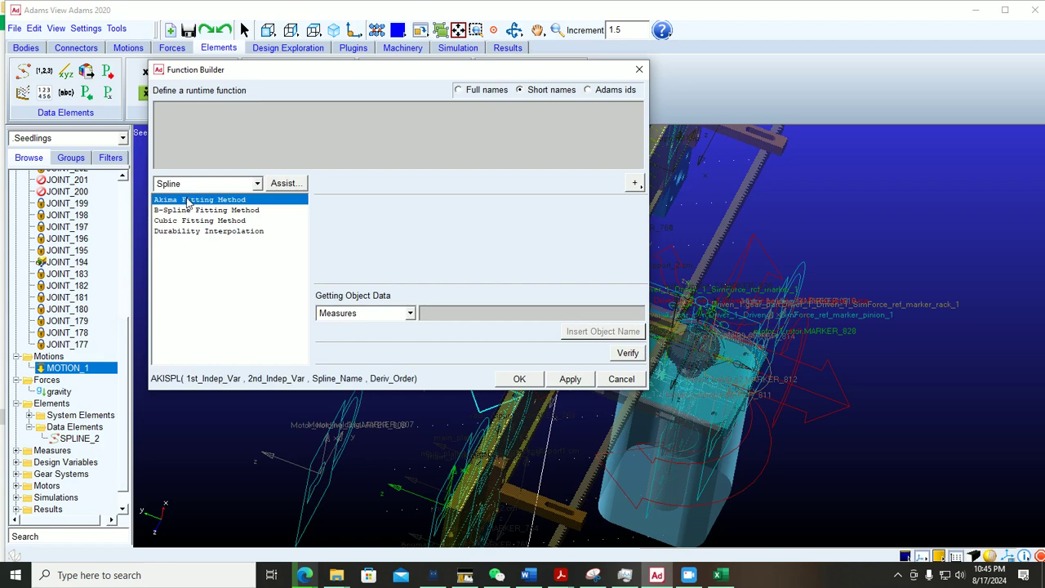
click(285, 186)
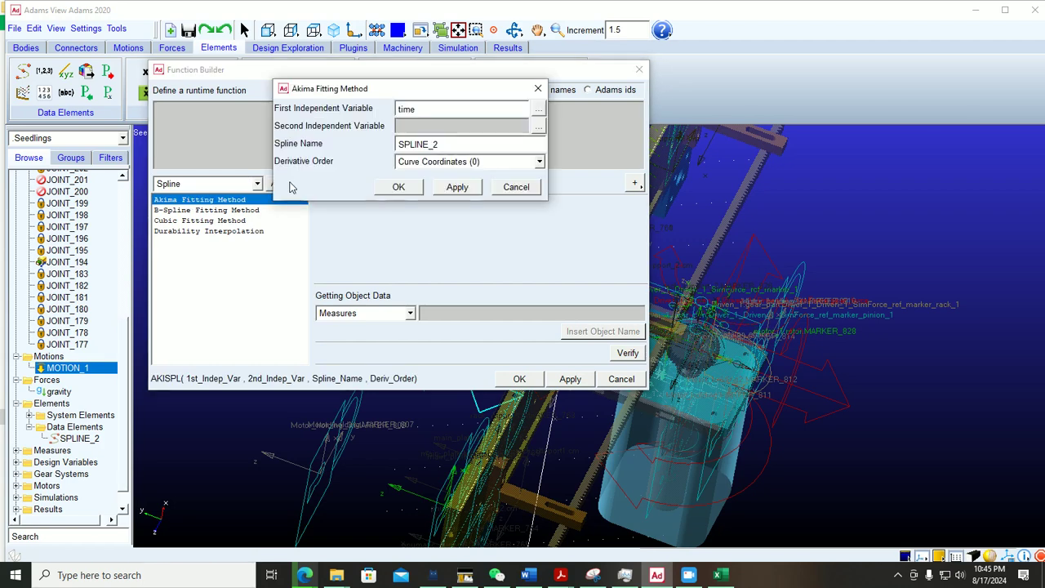
drag(418, 109, 381, 109)
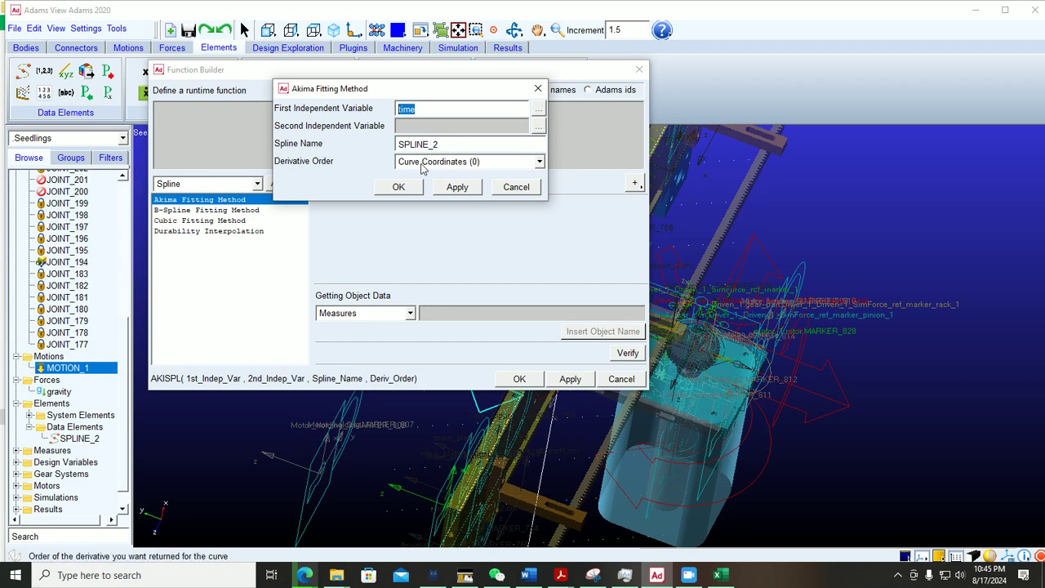
click(398, 188)
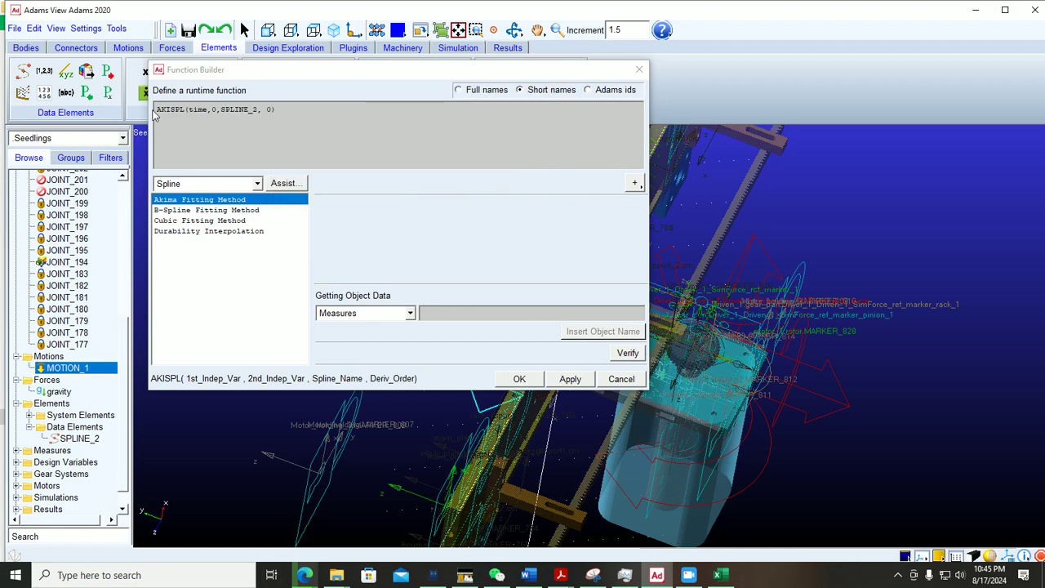
click(519, 380)
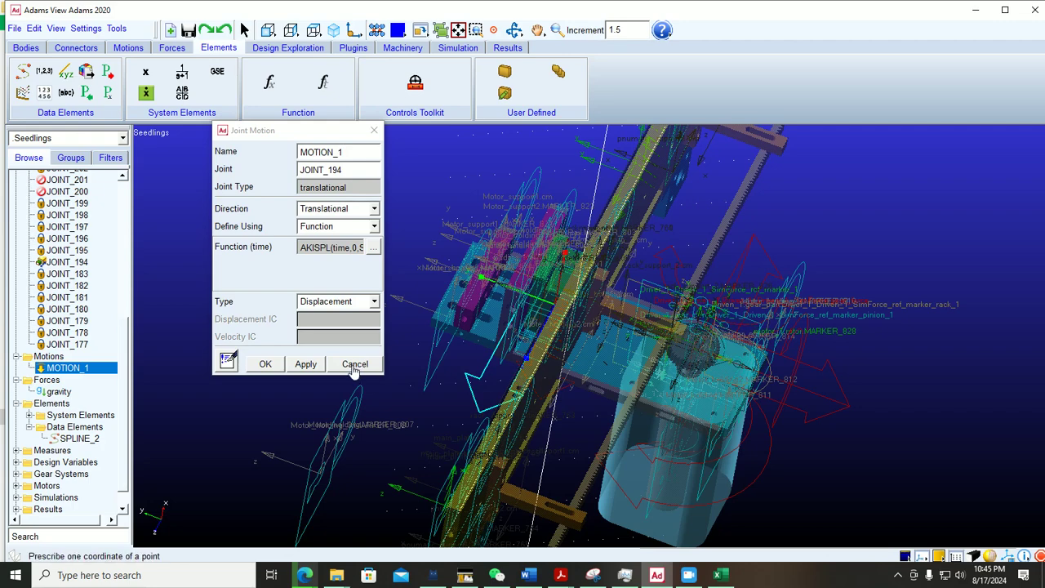
click(265, 365)
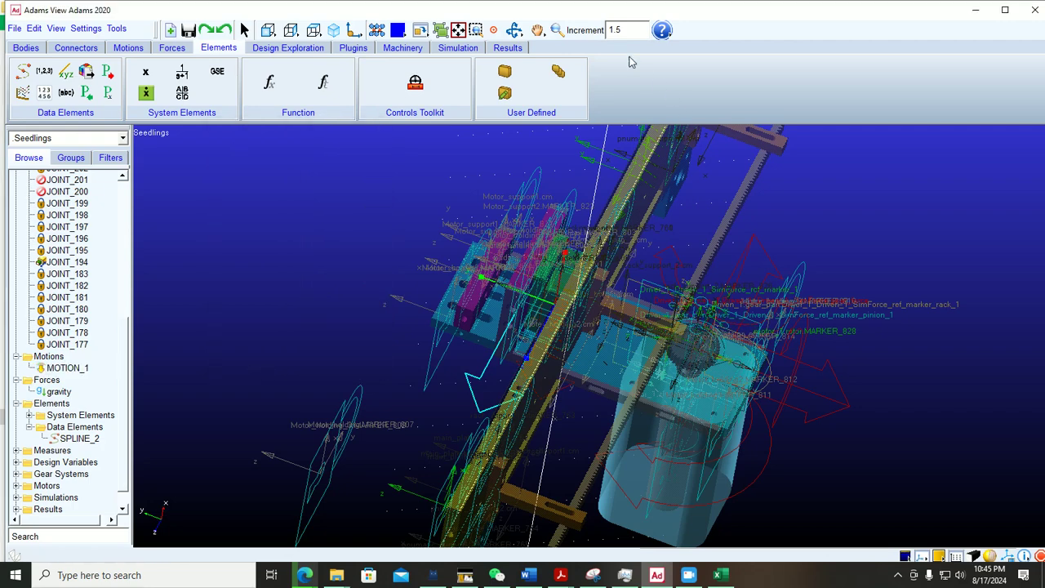
Rotate the model side-on, switch to shaded rendering, and hide the marker icons
drag(634, 127, 677, 207)
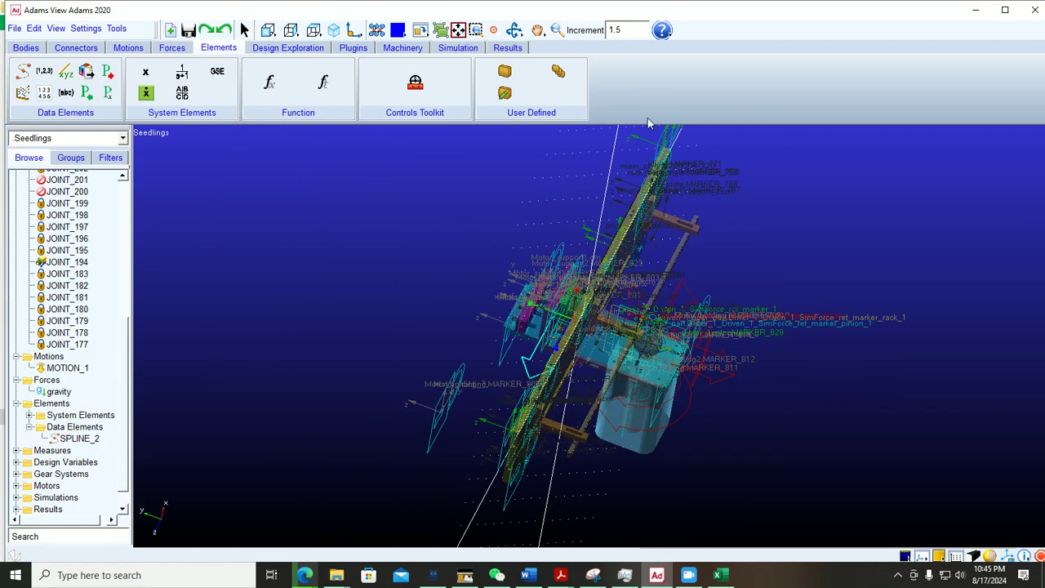
click(514, 30)
drag(588, 335, 504, 319)
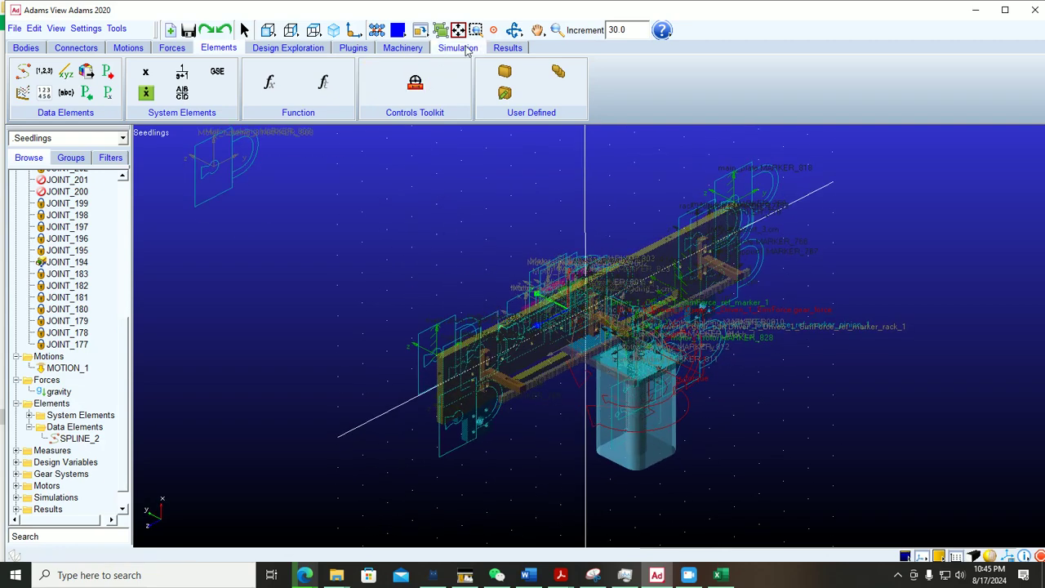
click(458, 47)
key(shift+s)
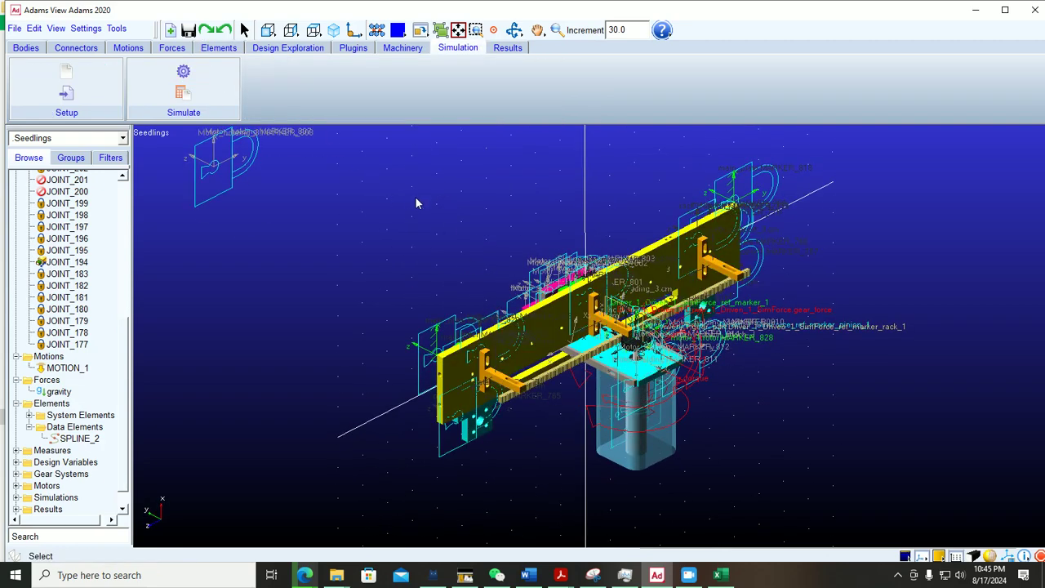
right_click(333, 164)
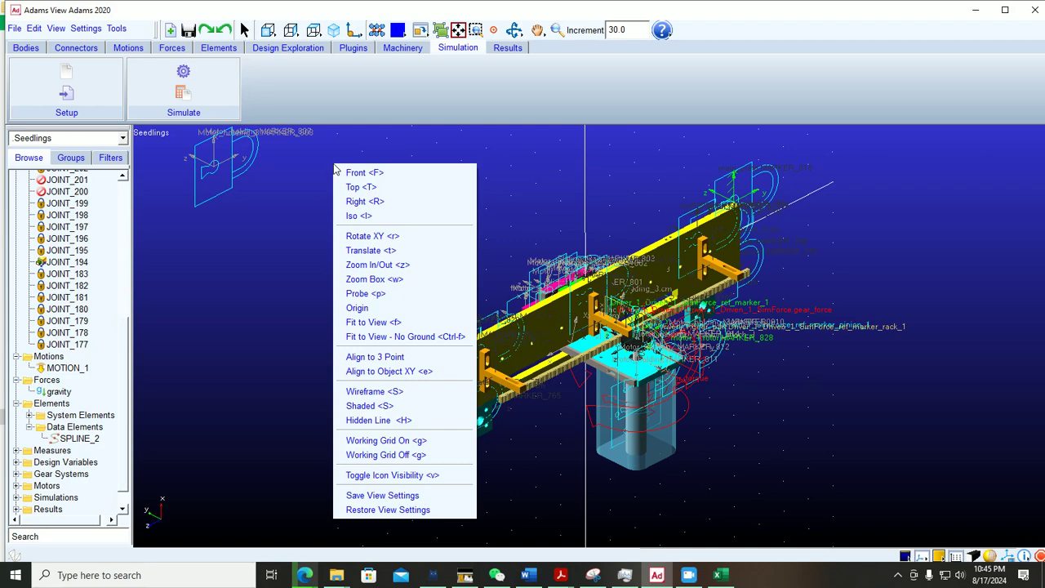
click(400, 475)
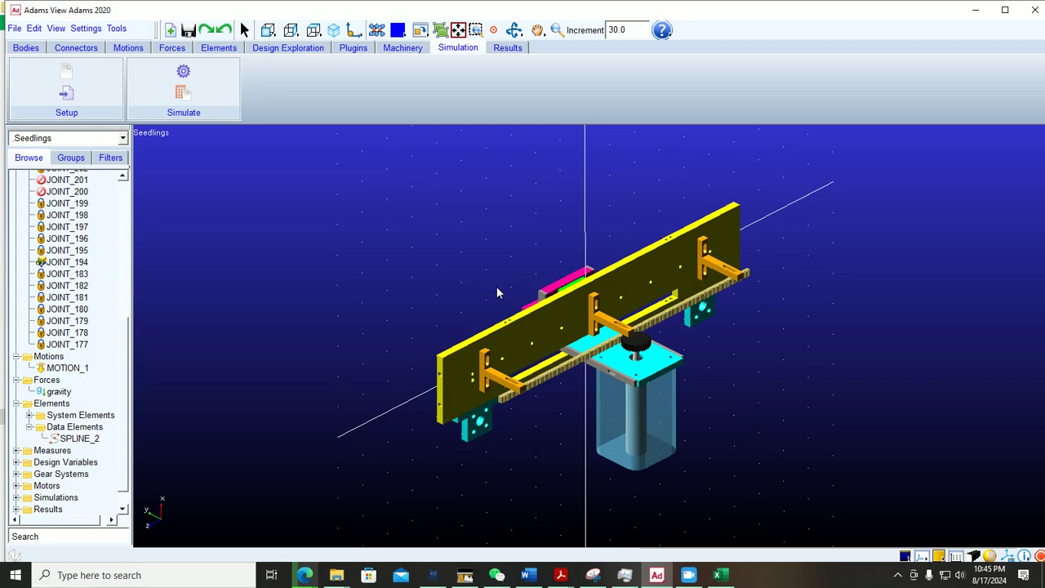
Zoom in with marker icons left hidden and open the Simulation Control dialog
click(556, 30)
drag(556, 307, 555, 303)
right_click(308, 204)
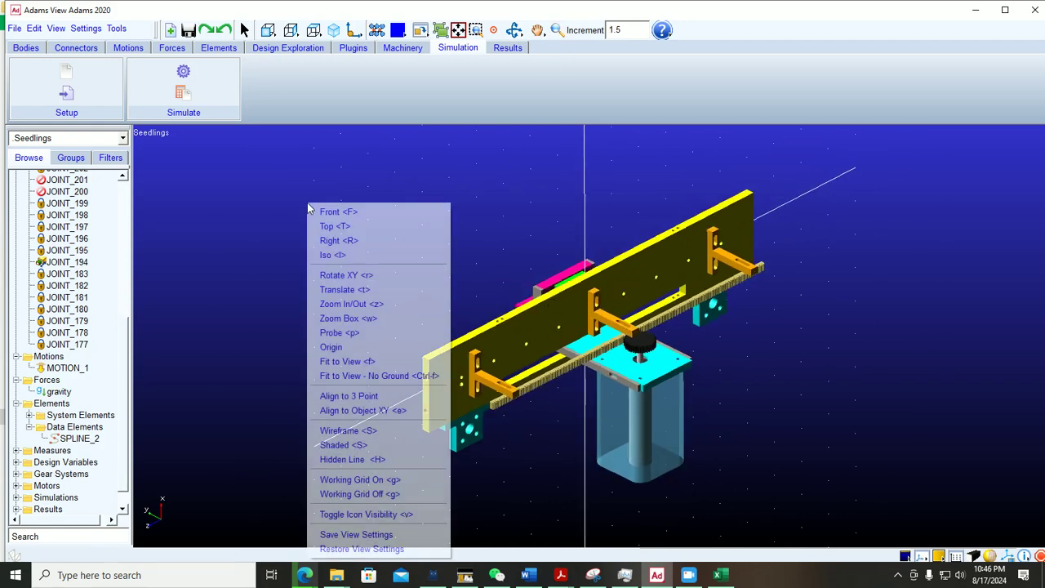
click(334, 516)
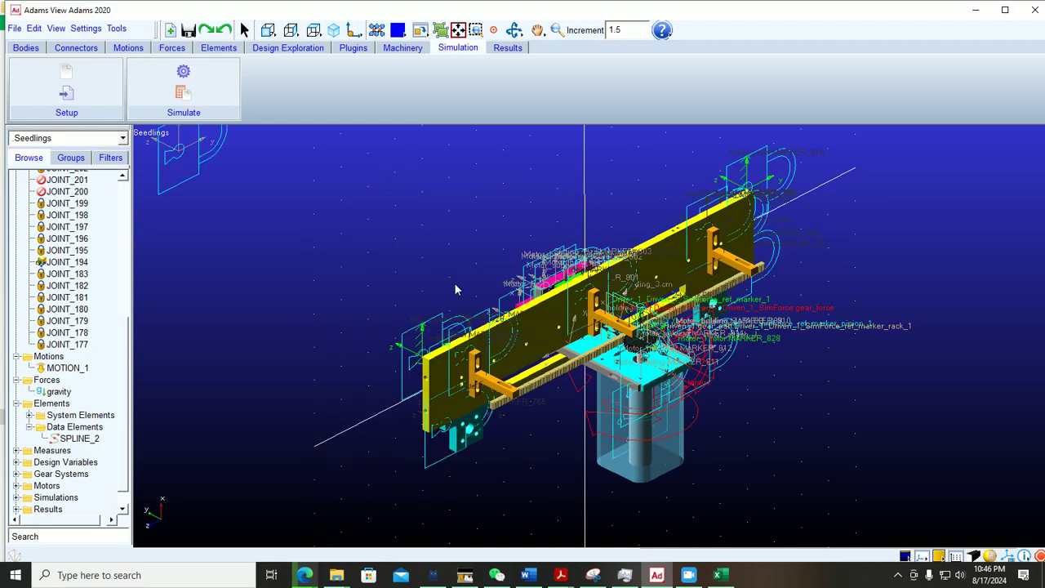
right_click(347, 179)
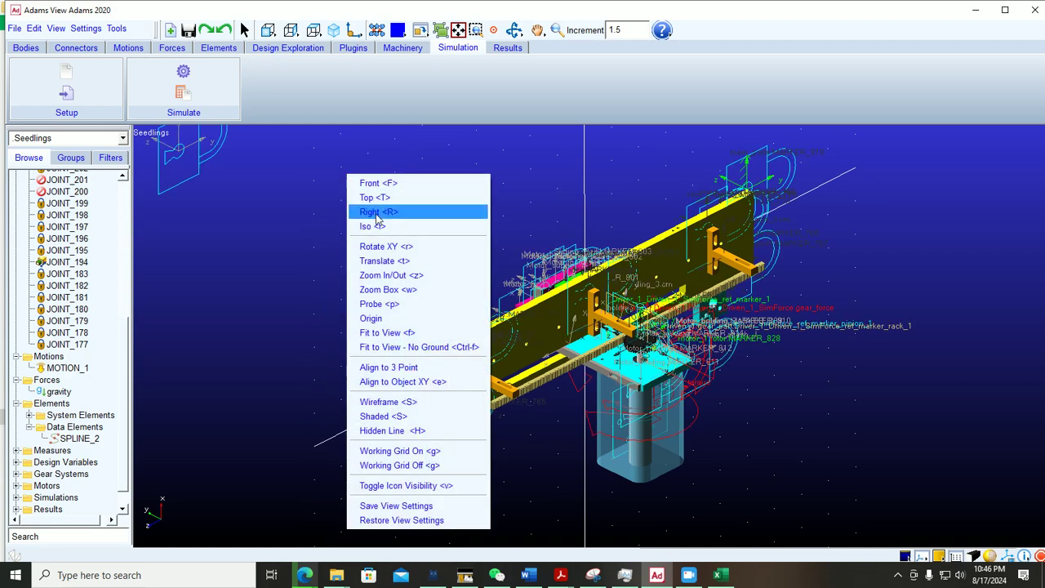
click(399, 487)
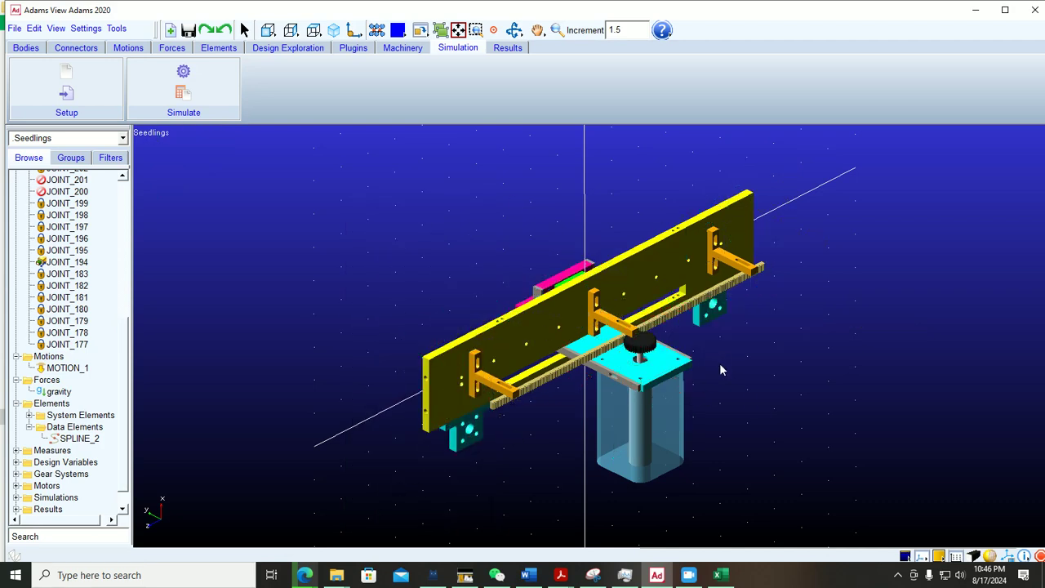
click(214, 70)
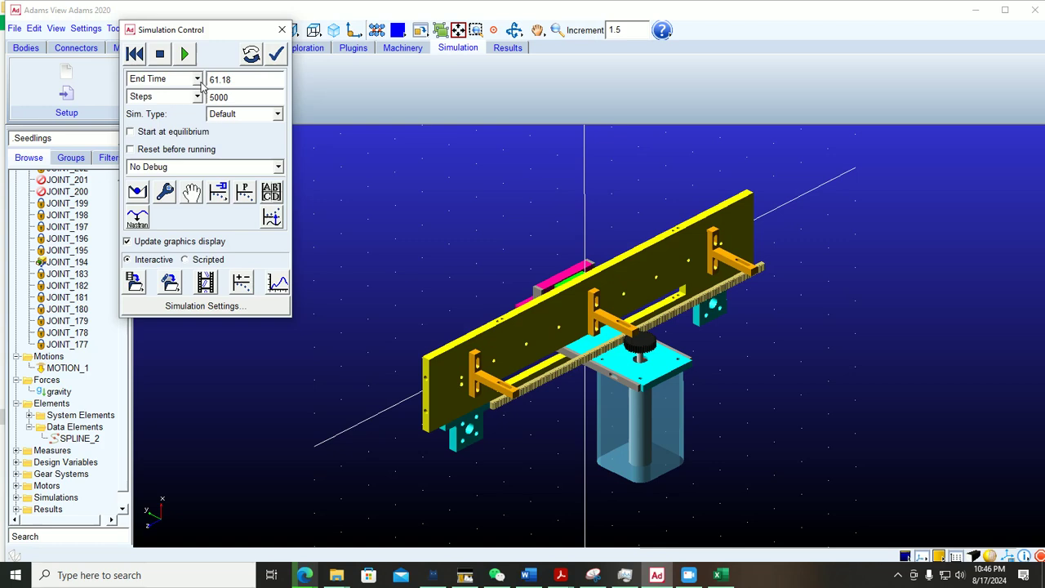
Run the simulation to 61.18 s in 5000 steps, then open the results in PostProcessor
click(183, 53)
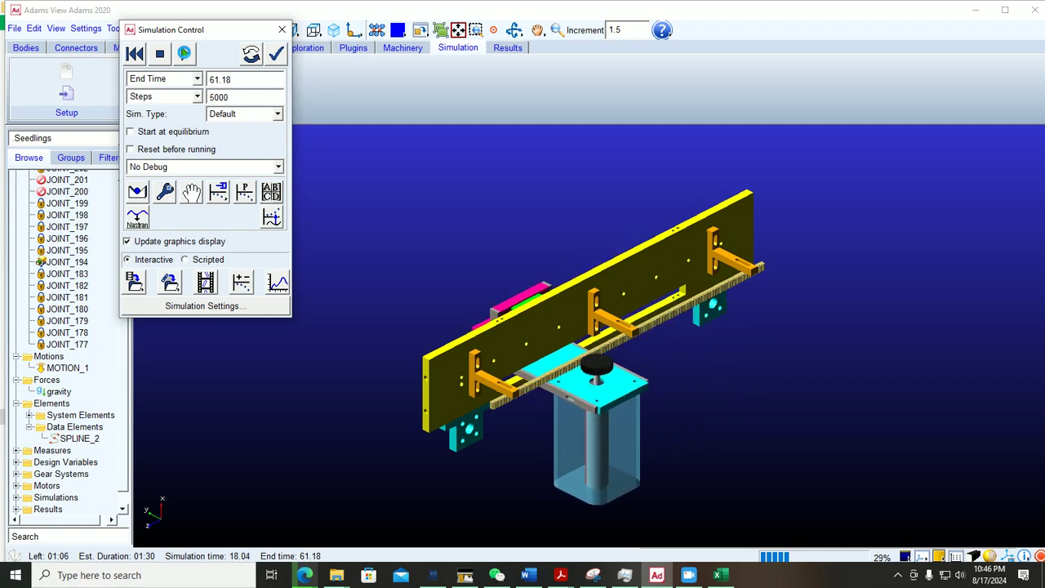
click(186, 56)
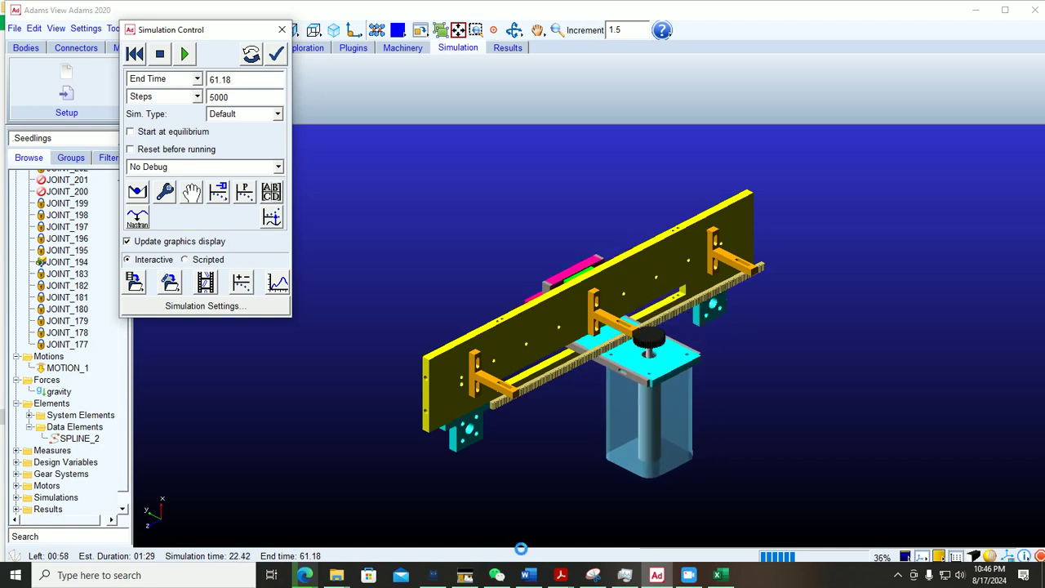
click(799, 420)
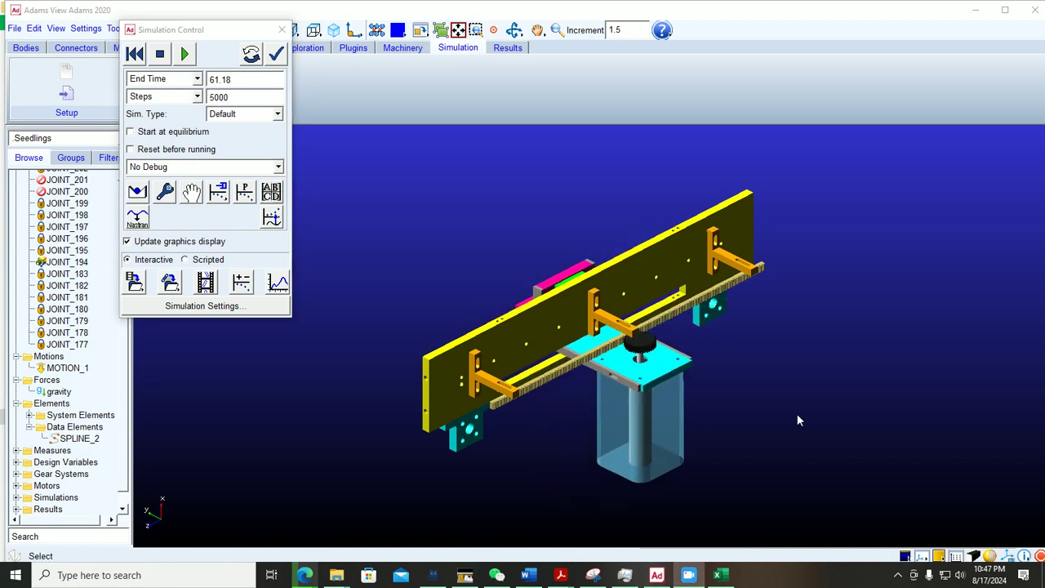
click(277, 283)
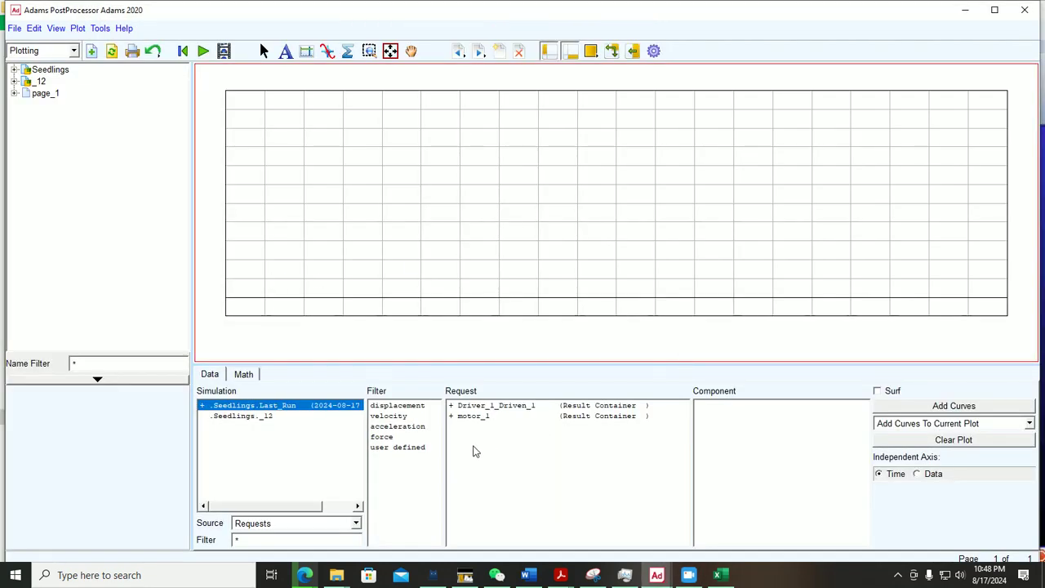
Add a Rotor_Angle versus time curve from motor_1_data for Last_Run
click(463, 418)
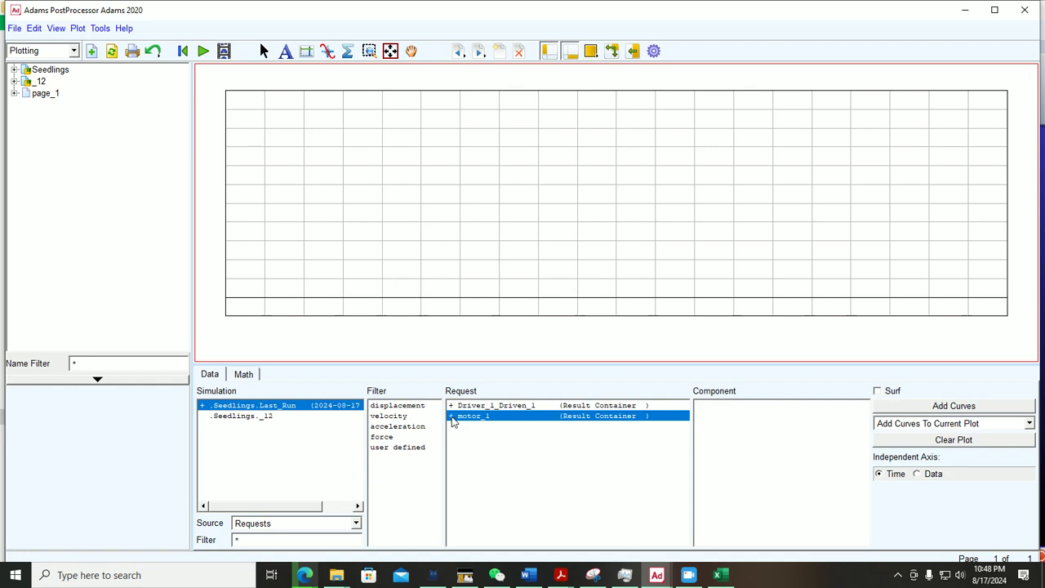
click(451, 417)
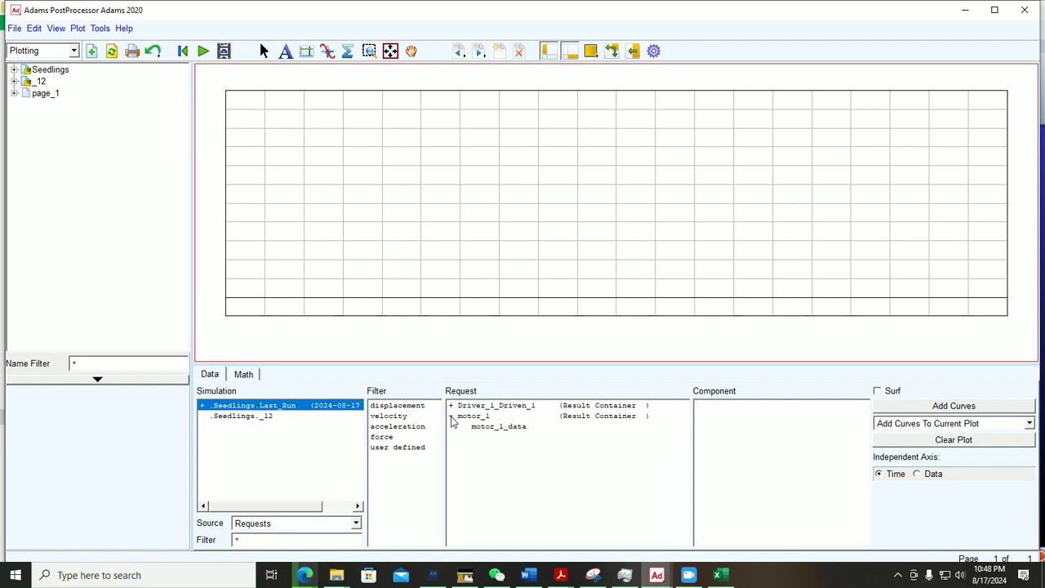
click(496, 430)
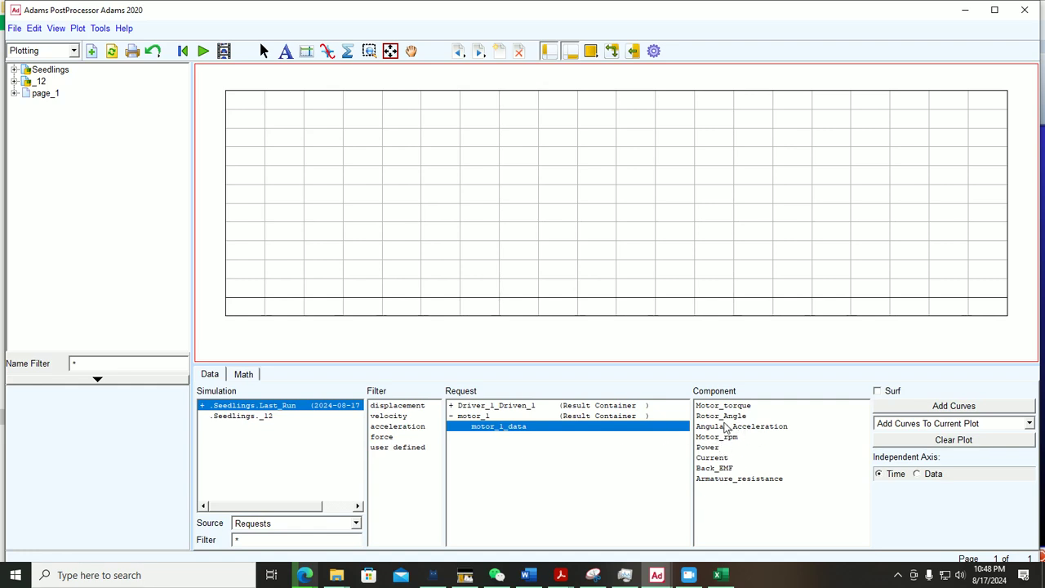
click(723, 417)
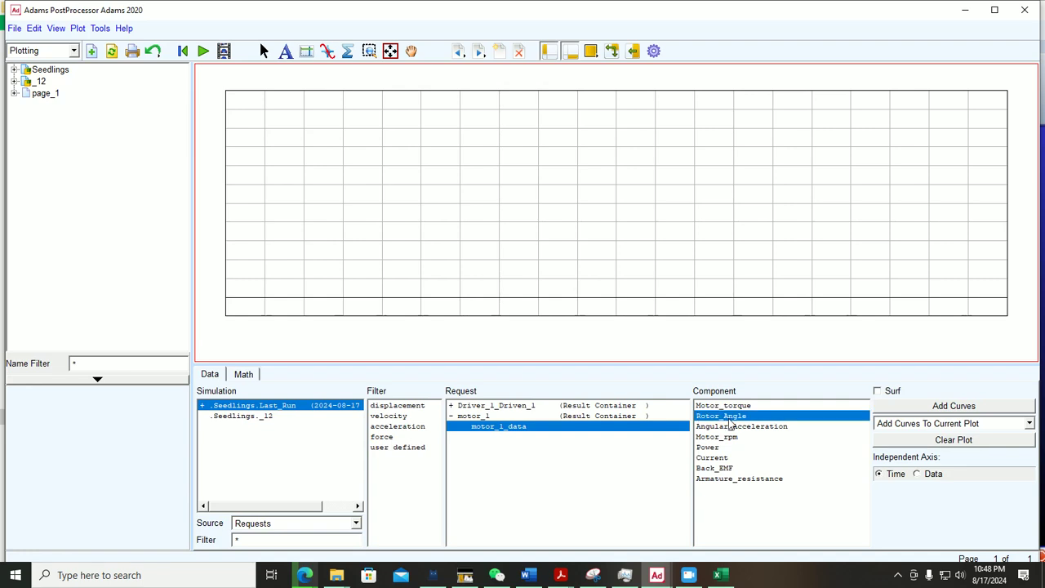
click(925, 412)
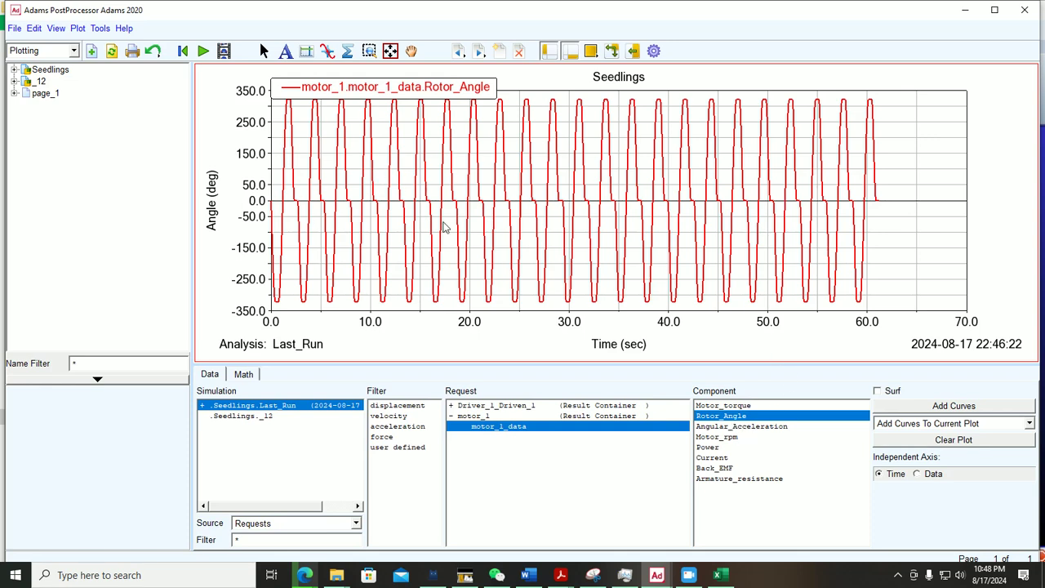
click(733, 437)
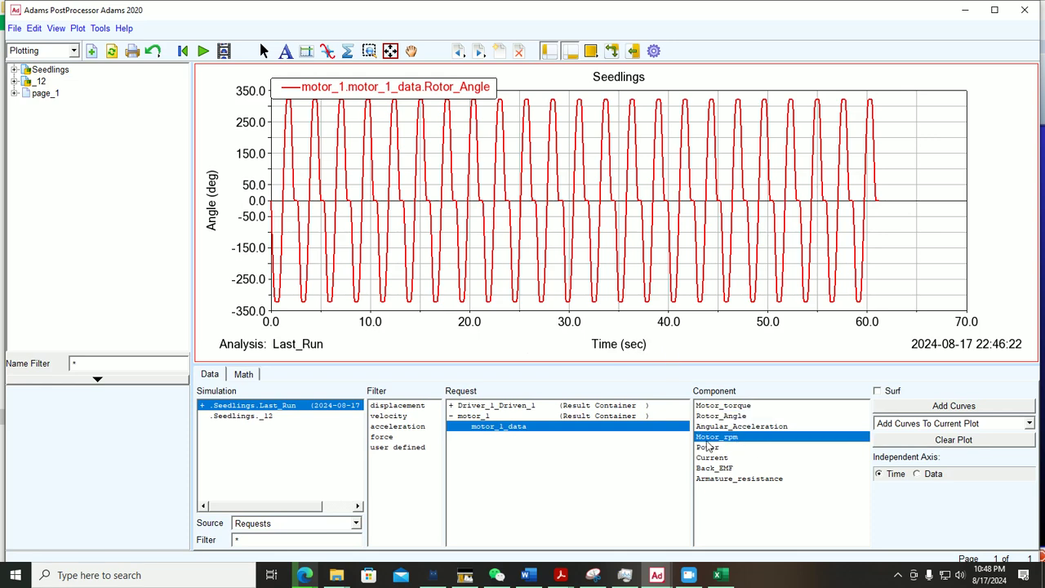
click(900, 408)
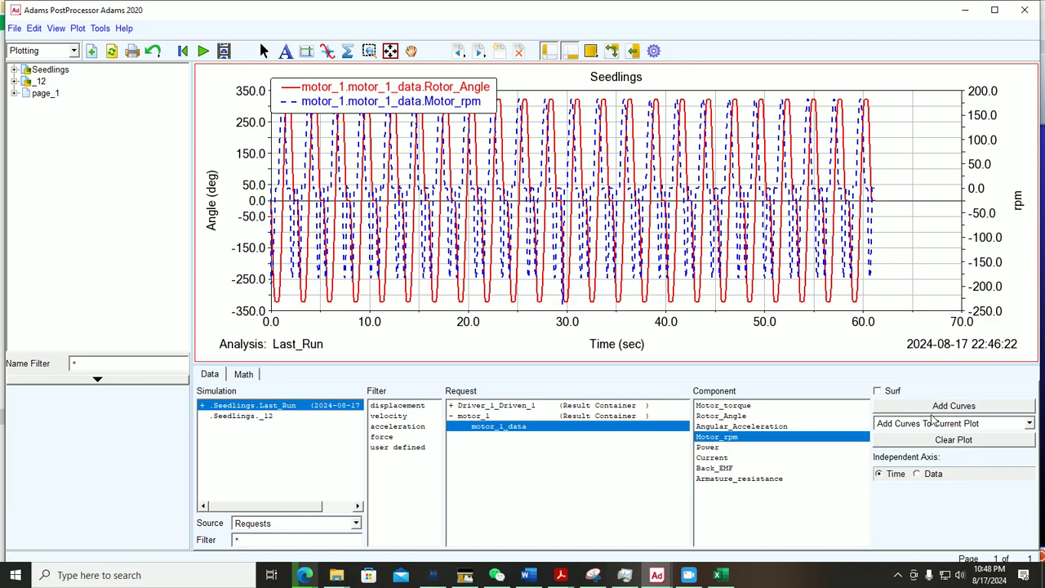
click(924, 440)
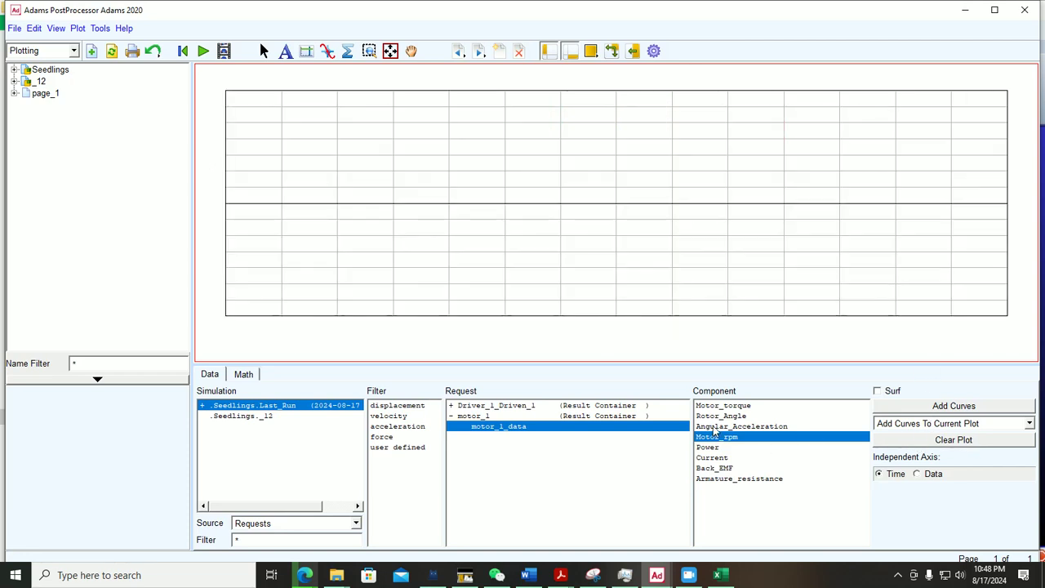
click(715, 417)
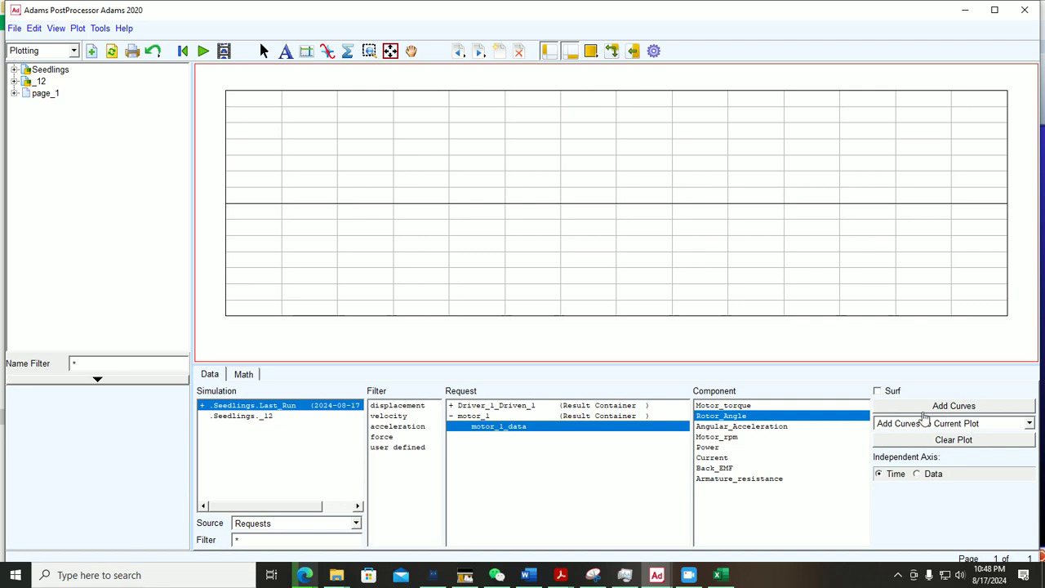
click(927, 408)
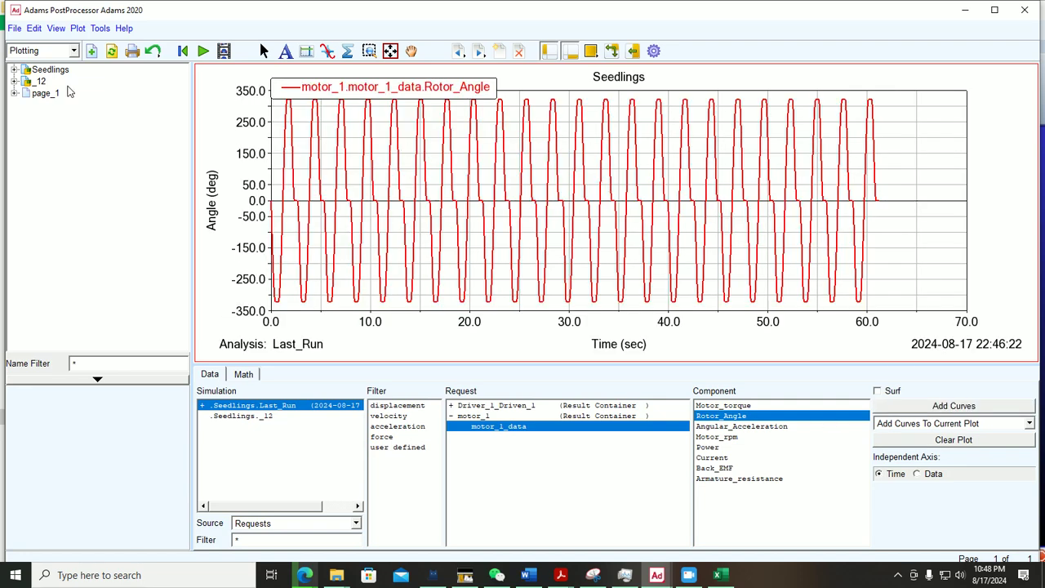
click(15, 94)
click(15, 28)
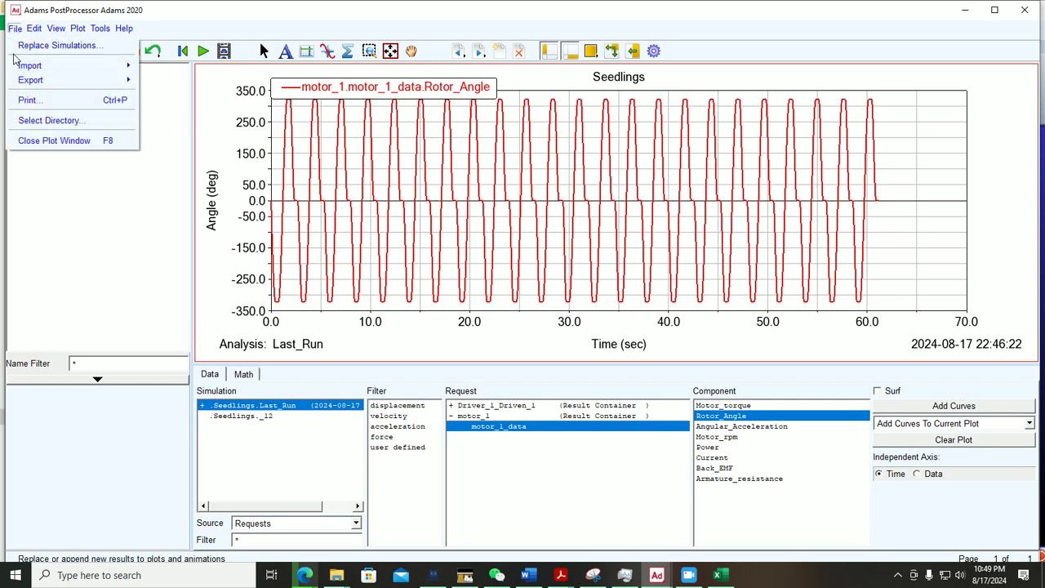
Open File > Export > Table in spreadsheet format with plot_1 as the plot
mouse_move(22, 85)
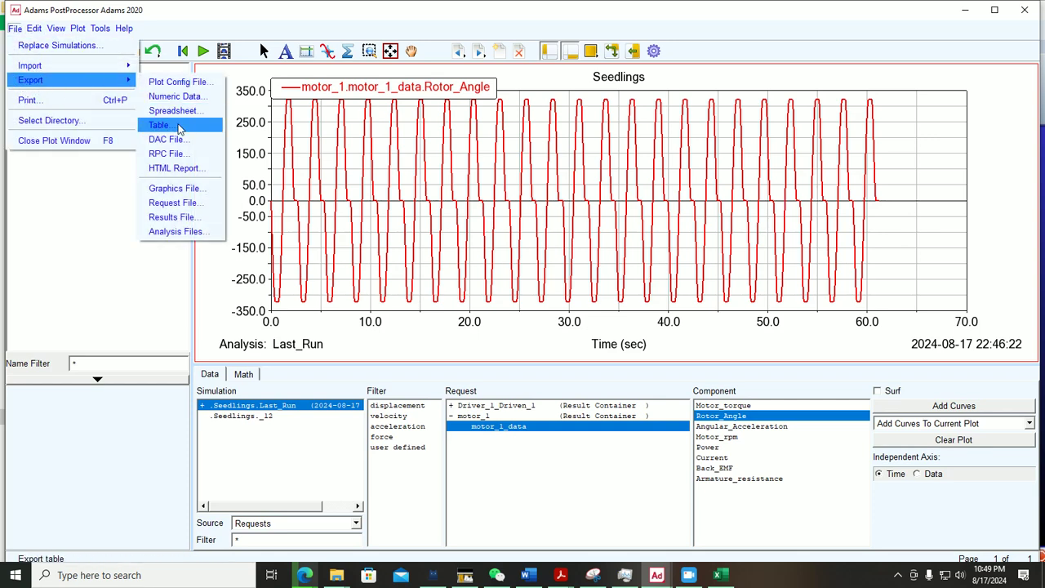
click(180, 128)
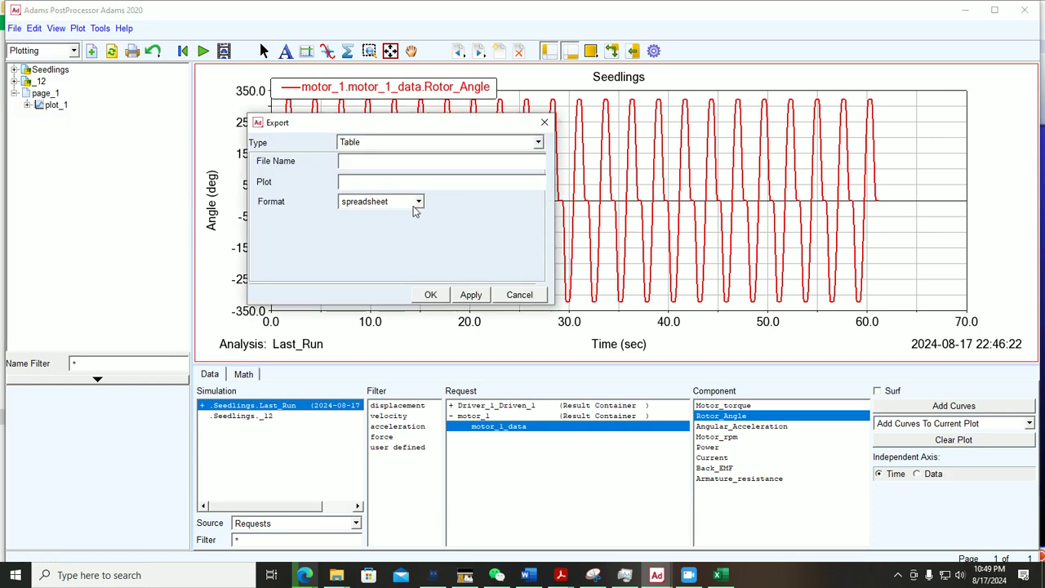
click(418, 201)
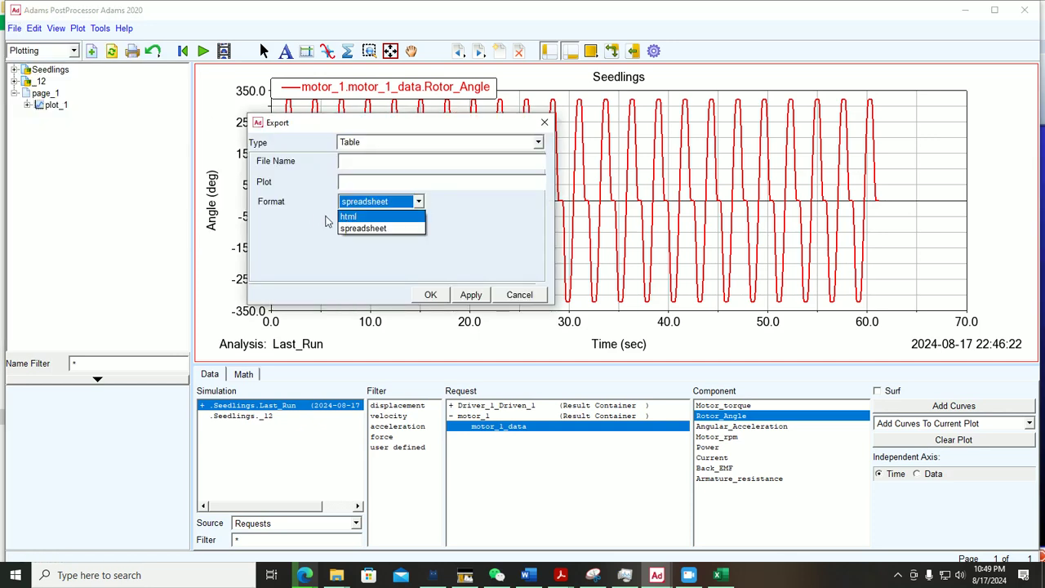
click(365, 229)
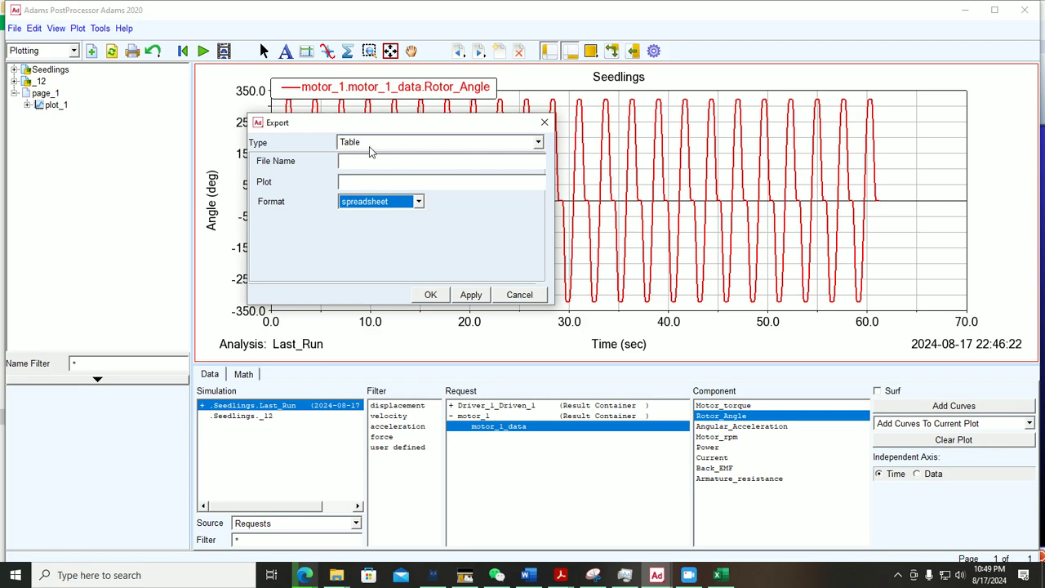
click(365, 183)
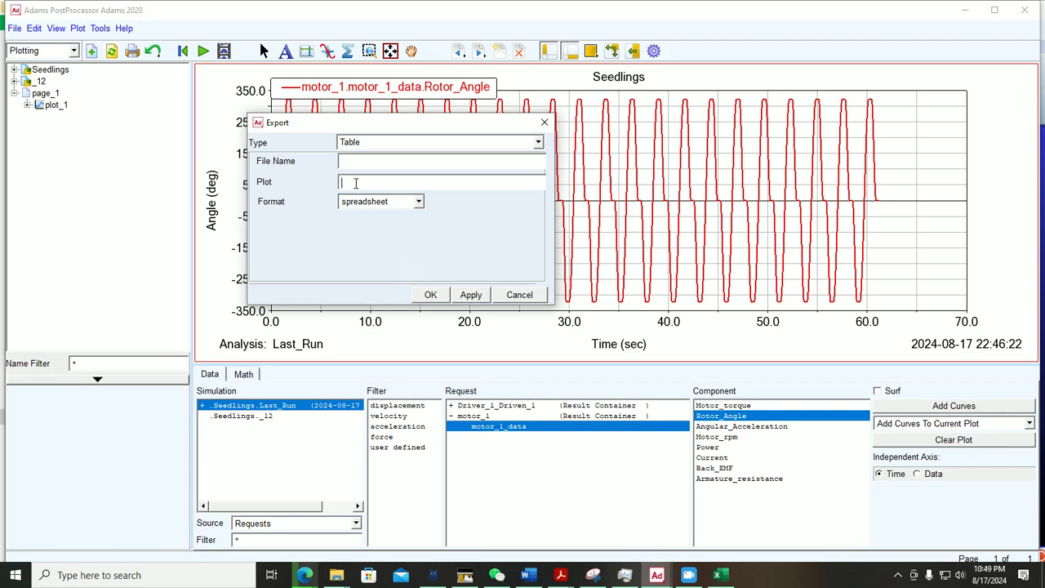
text(plot_1)
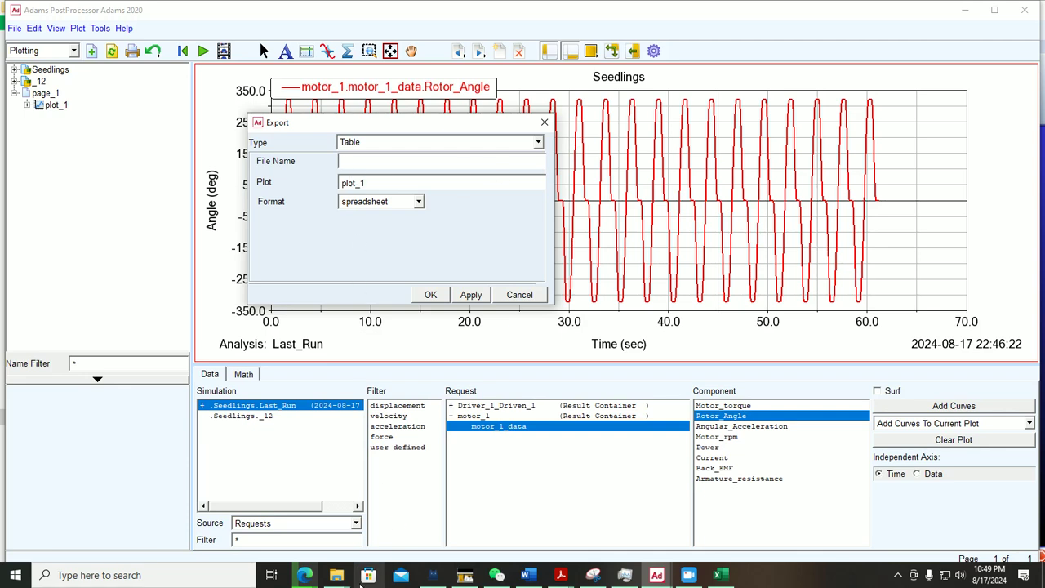
Copy the Motion_profiles folder path from File Explorer's address bar
mouse_move(341, 578)
mouse_move(384, 531)
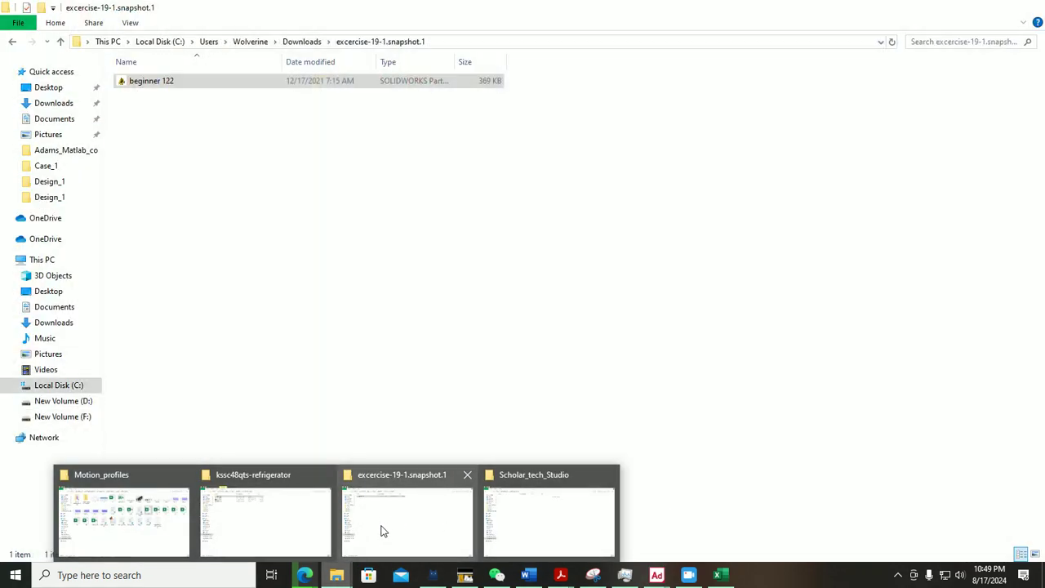
mouse_move(161, 521)
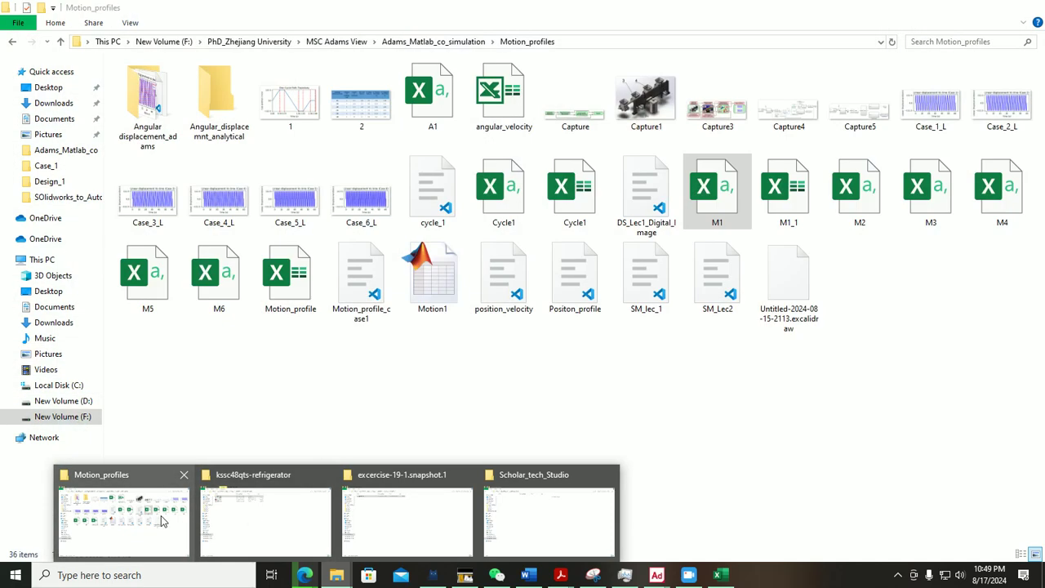
click(153, 521)
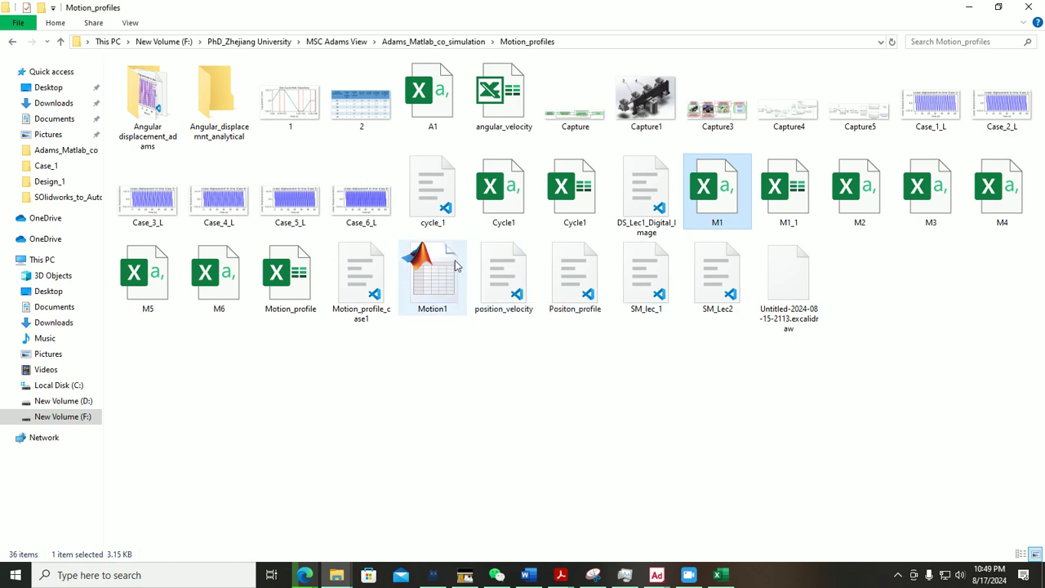
click(576, 42)
right_click(366, 41)
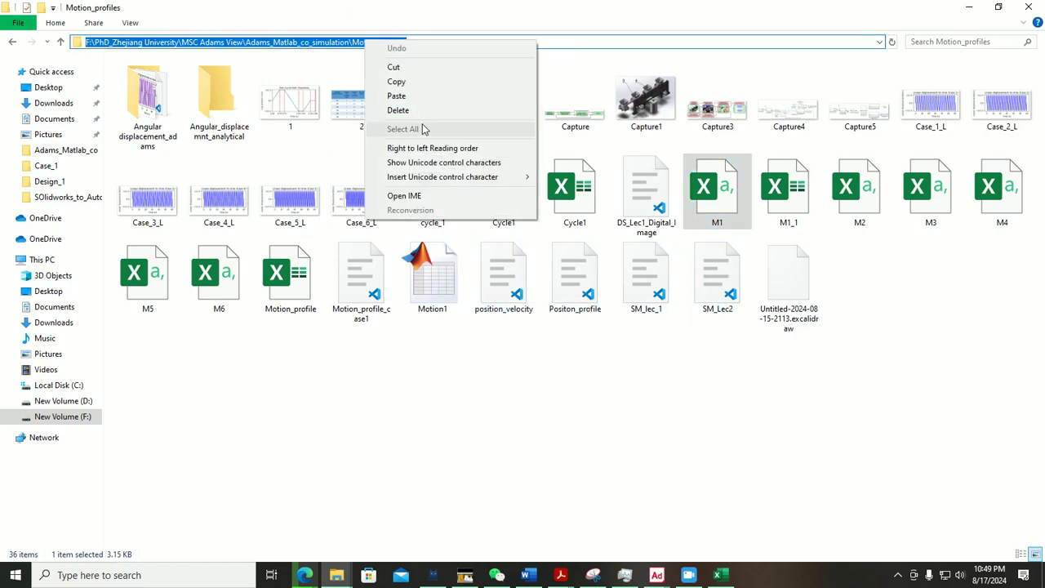
click(413, 81)
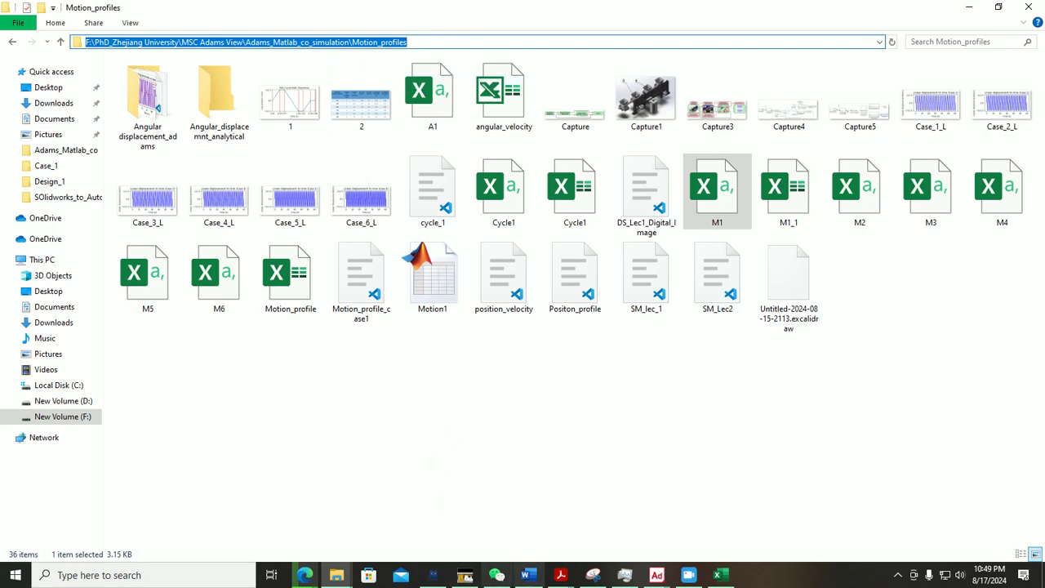
Return to the PostProcessor Export dialog and select its file name field
click(656, 574)
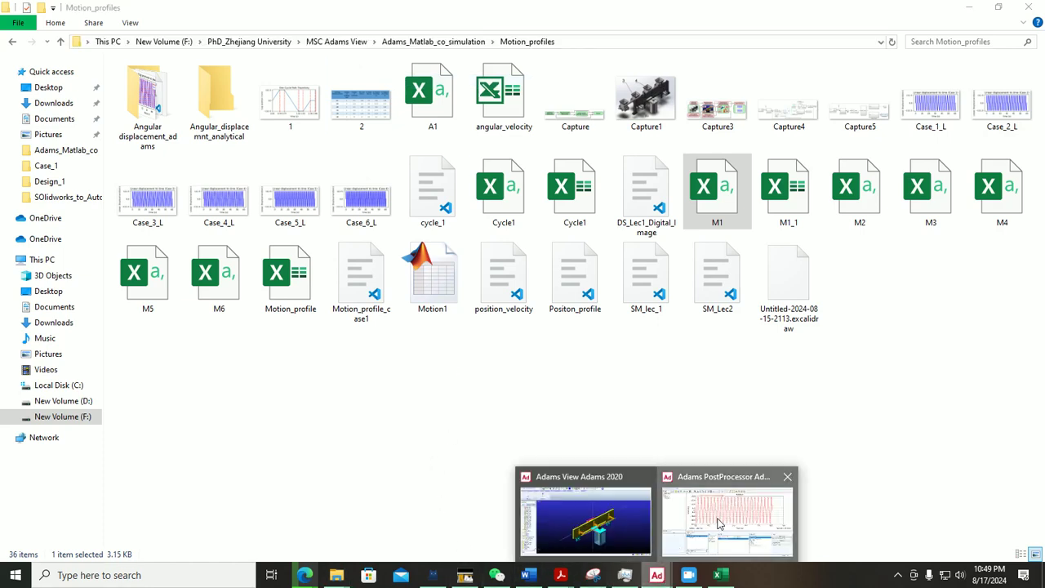
click(712, 534)
click(349, 161)
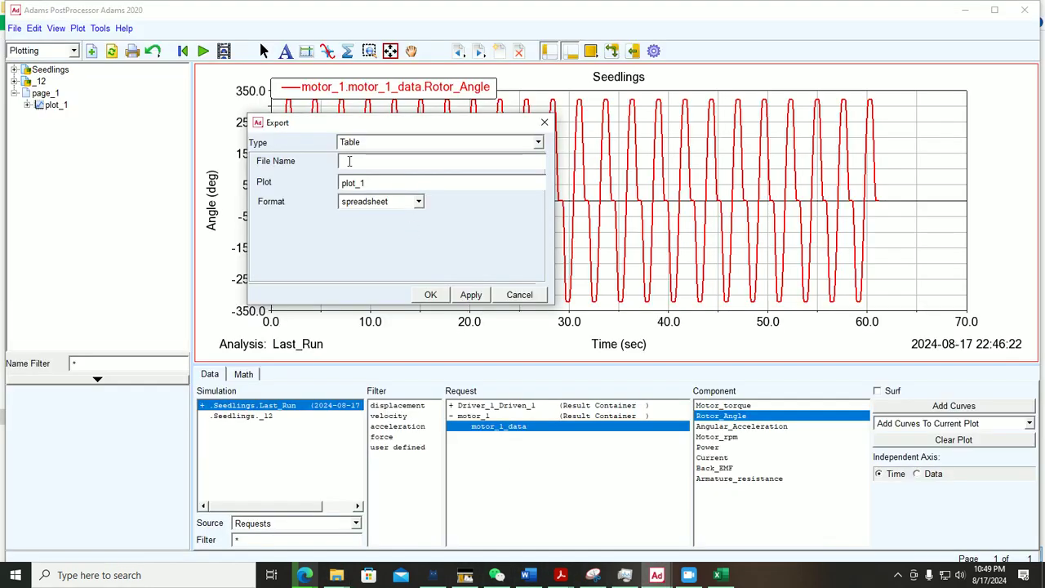
Export plot_1 as rotor_angle.xls into the Motion_profiles folder
key(ctrl+v)
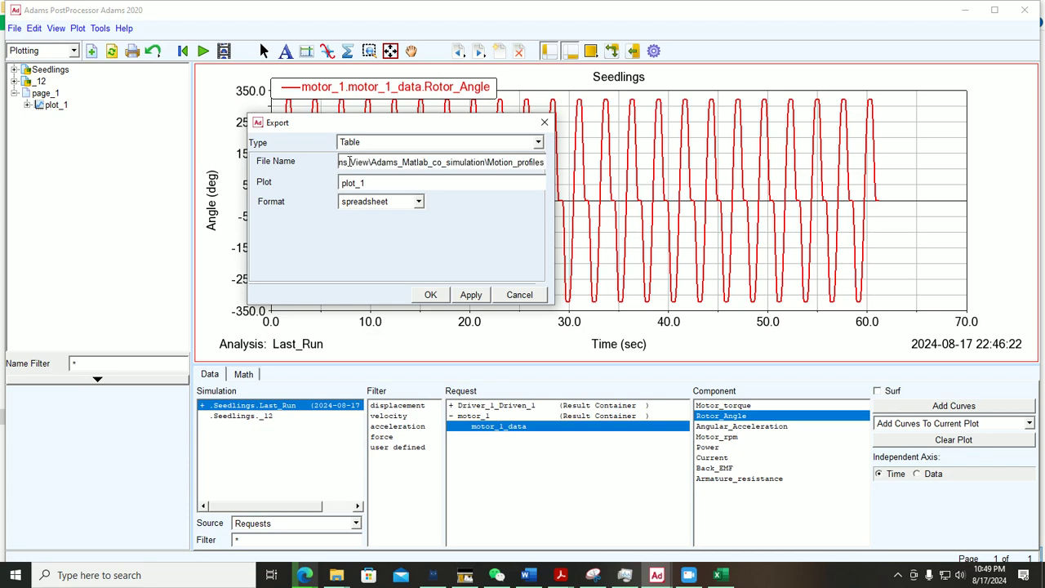
text(\)
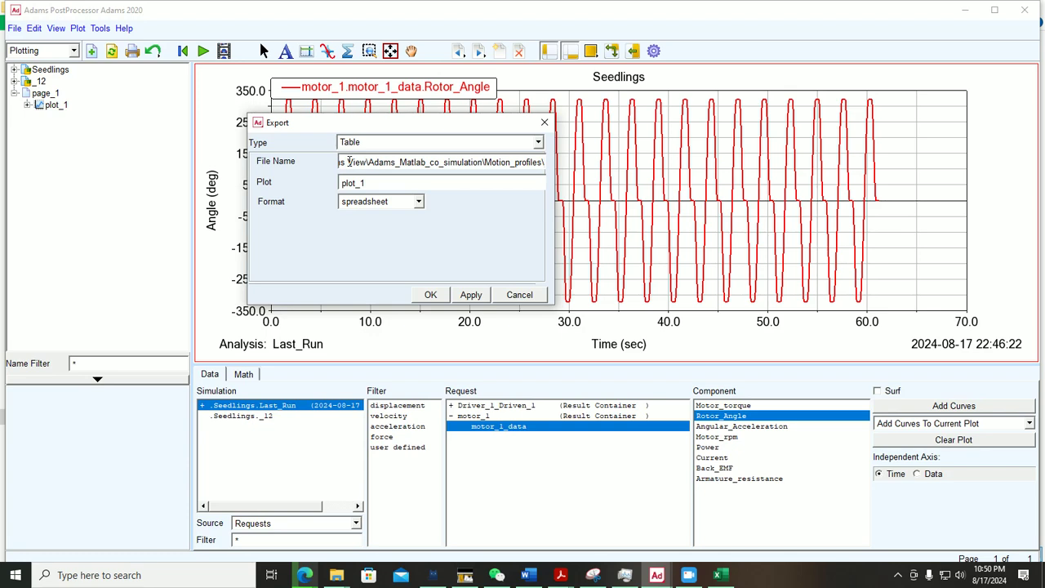
text(roto)
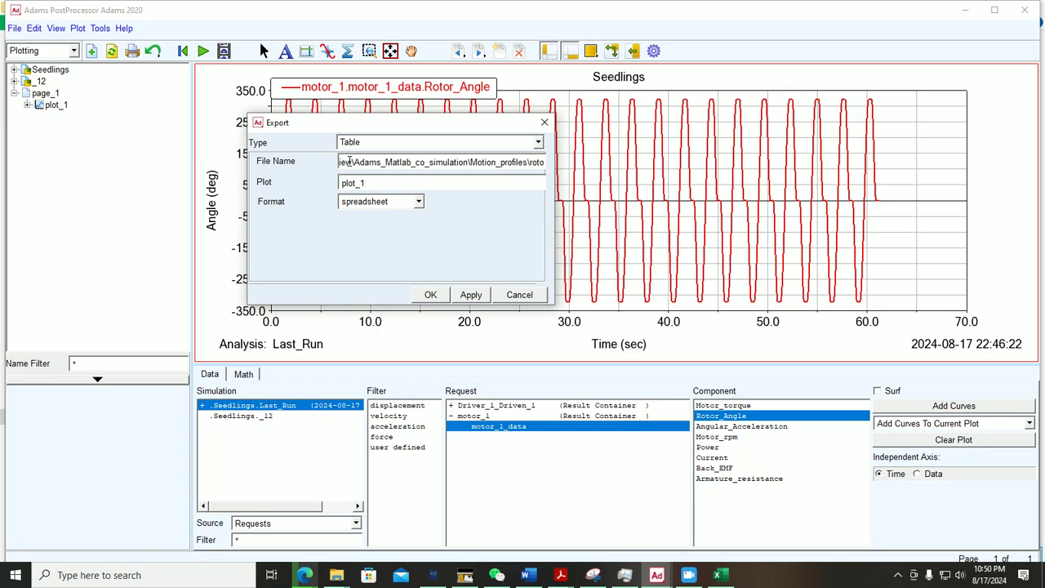
text(r_an)
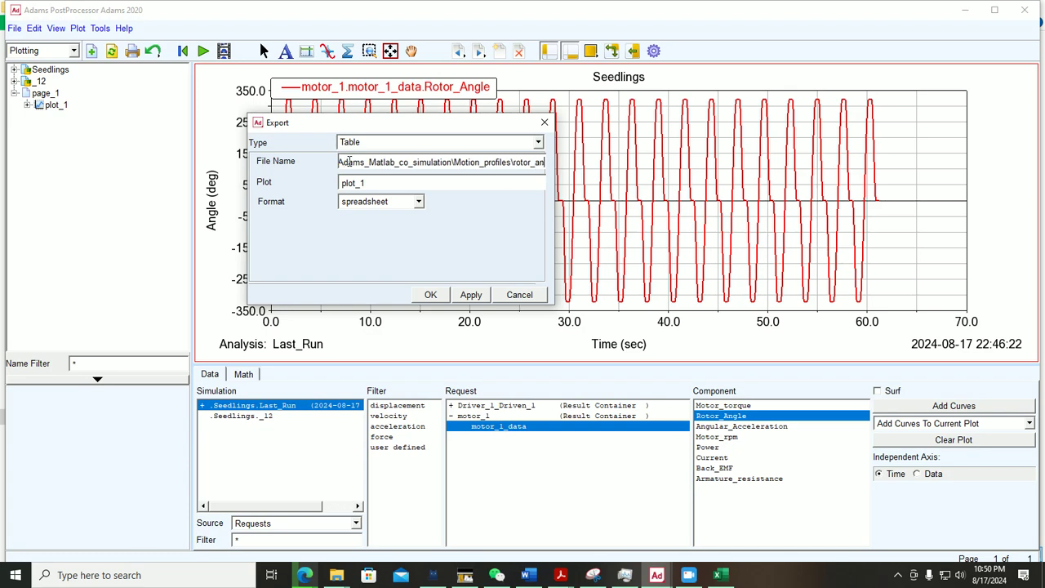
text(gle.xls)
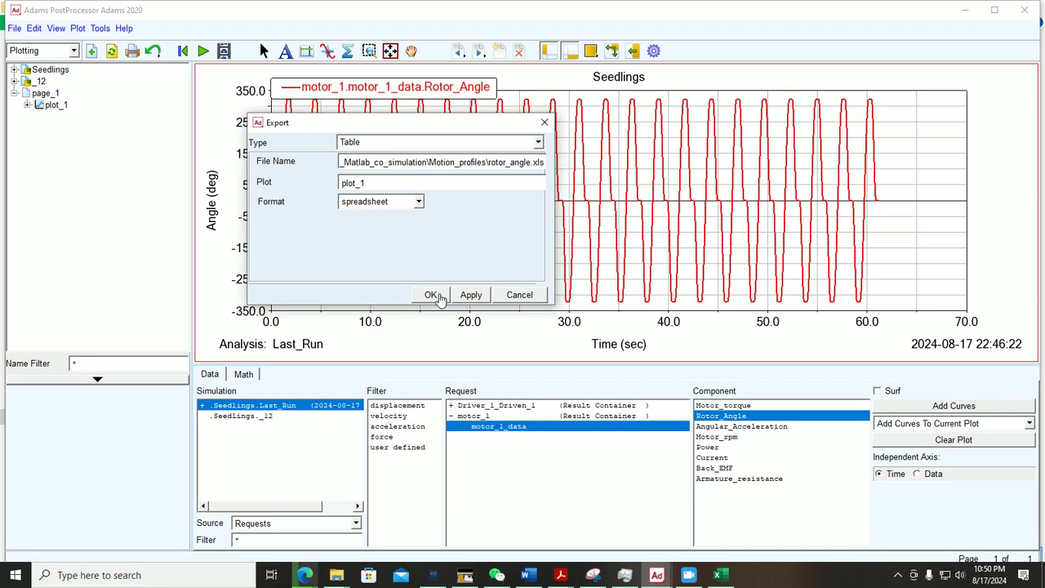
click(430, 296)
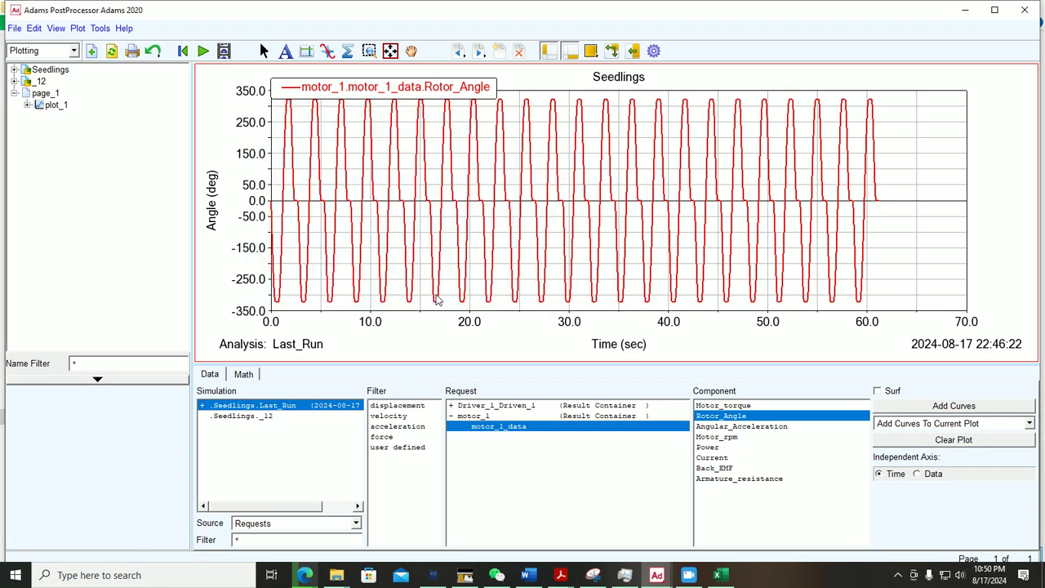
Open rotor_angle from the Motion_profiles folder window in File Explorer
click(336, 575)
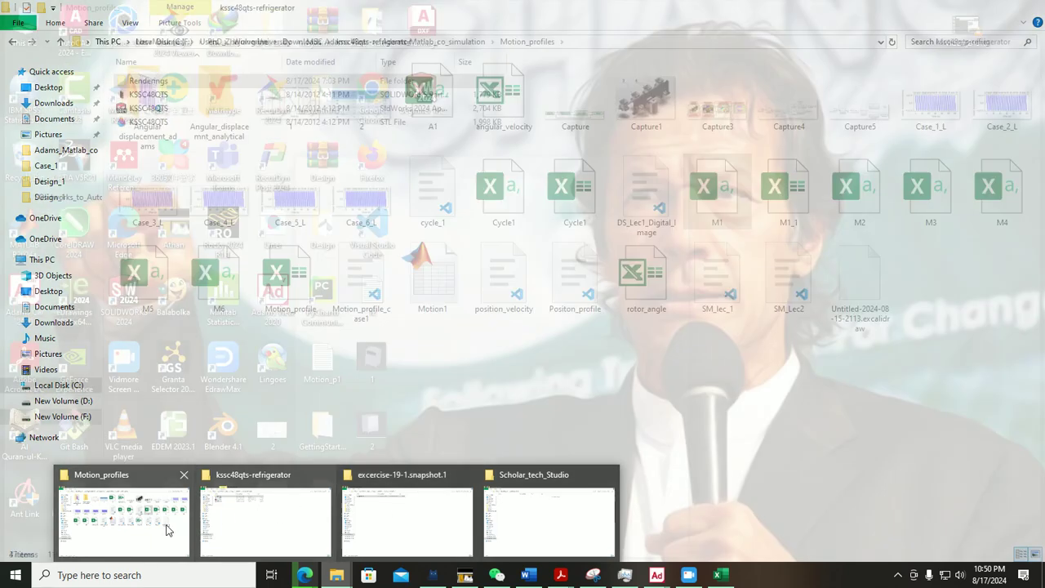
click(140, 529)
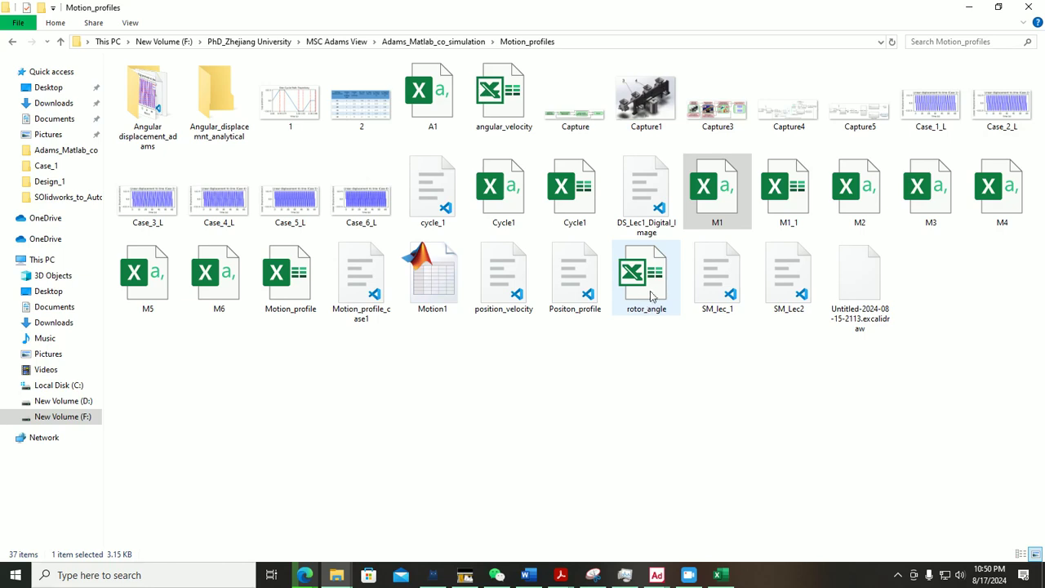
double_click(647, 280)
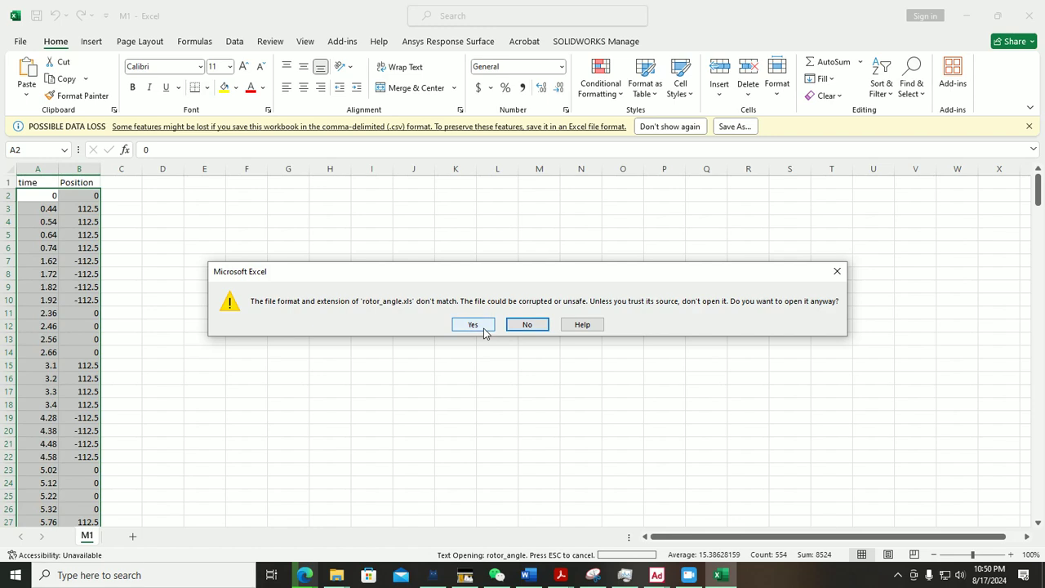
Accept the format warning, review the Time and Rotor_Angle columns, then minimize rotor_angle to show M1
click(473, 325)
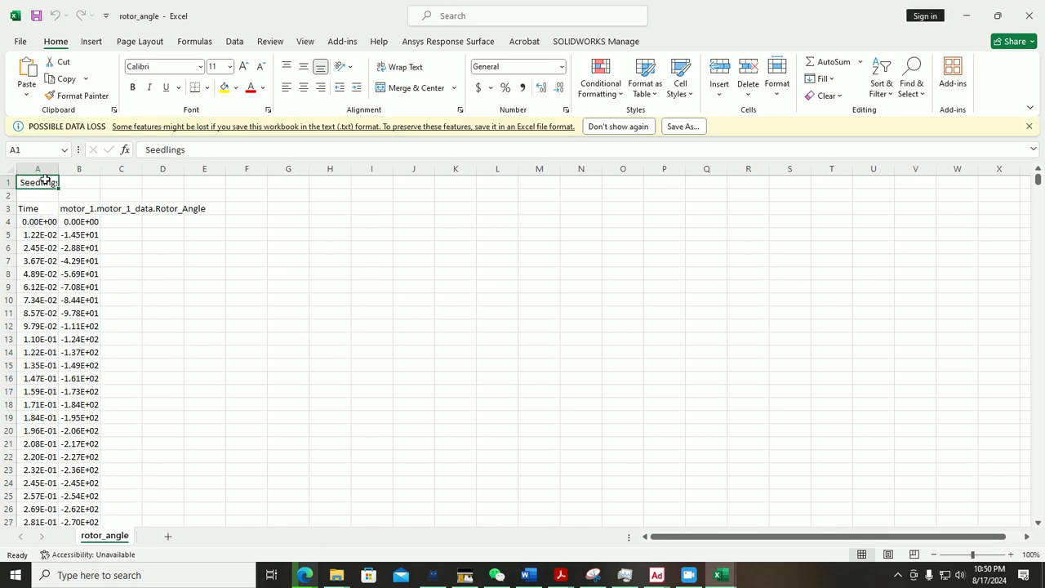
click(41, 210)
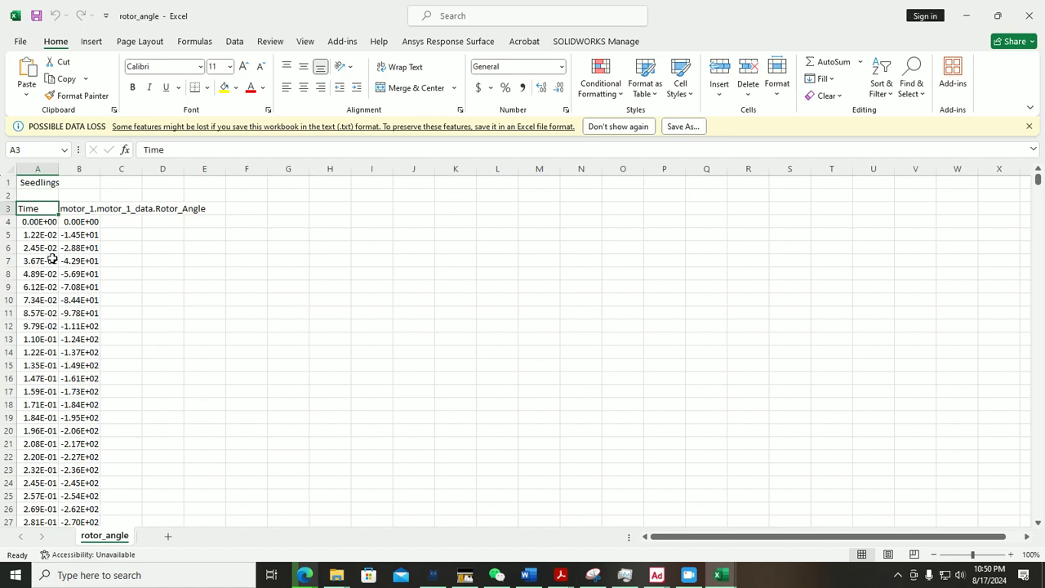
click(99, 210)
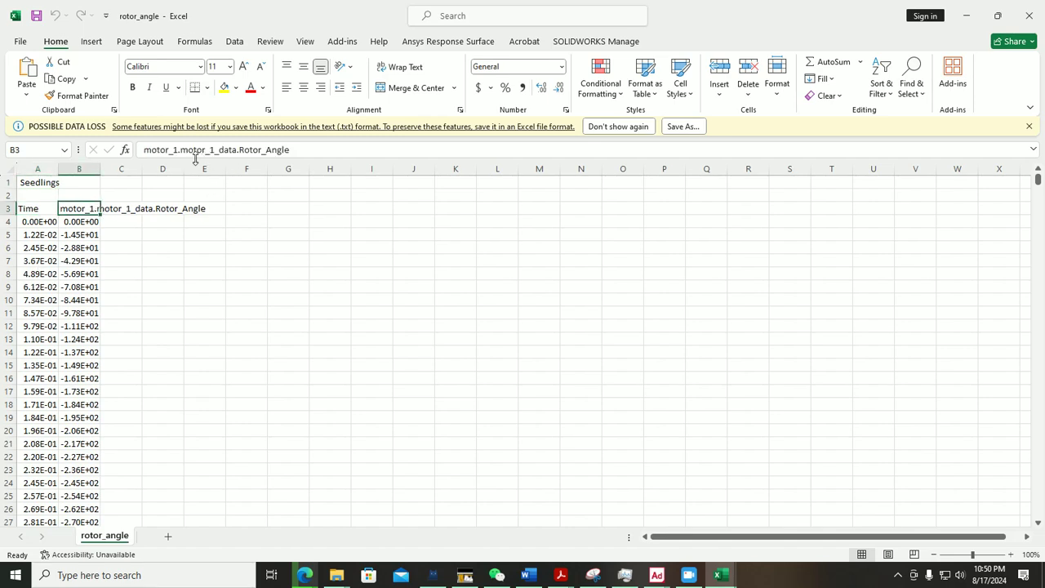
scroll(74, 302, down, 14)
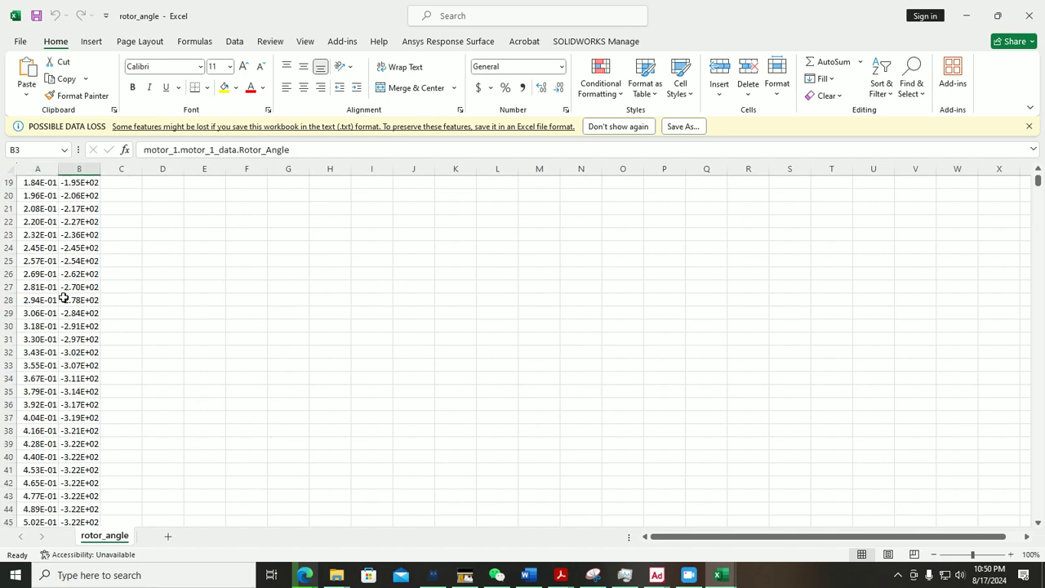
scroll(82, 313, down, 20)
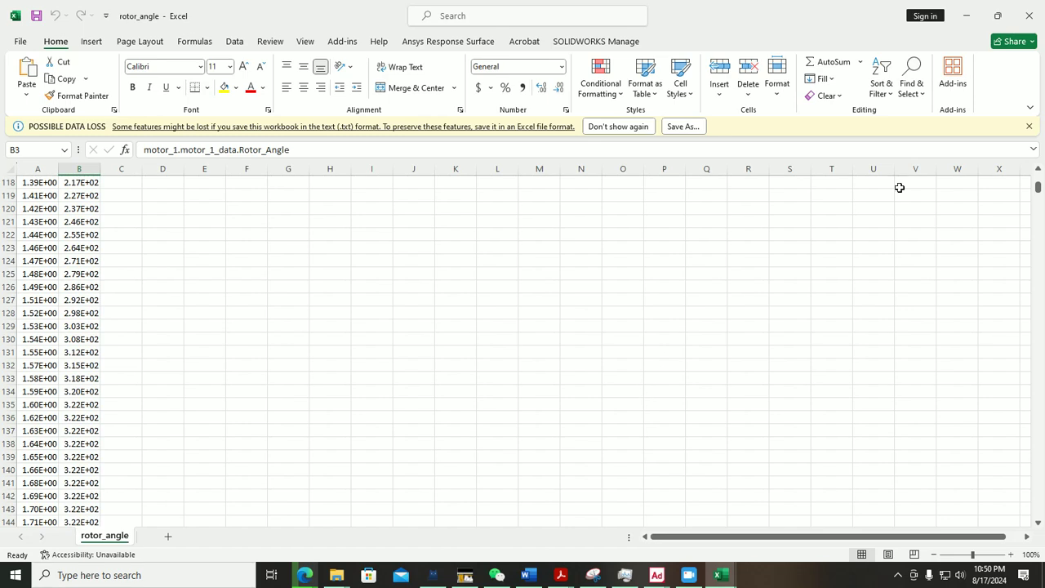
click(966, 15)
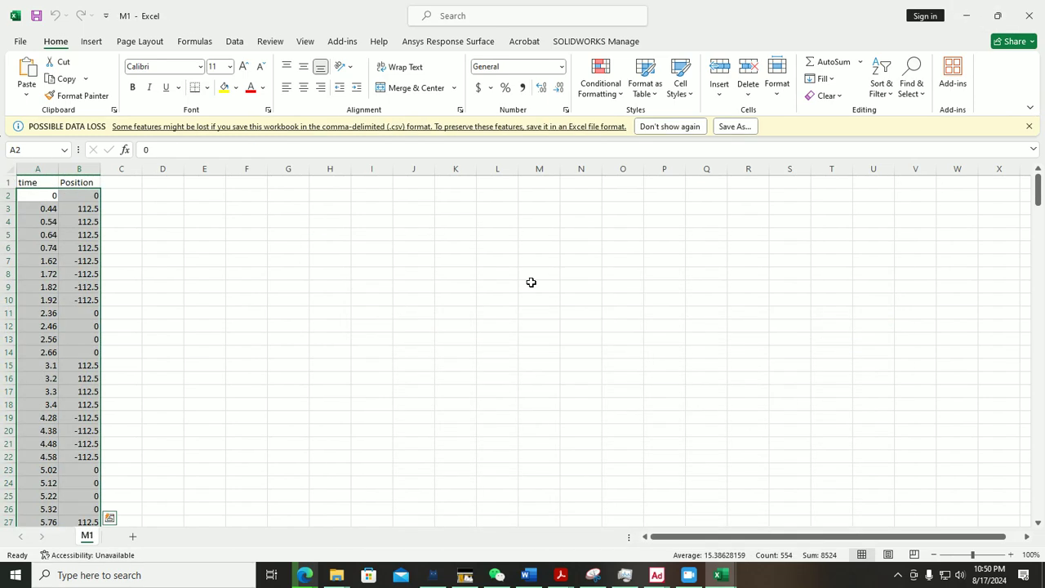